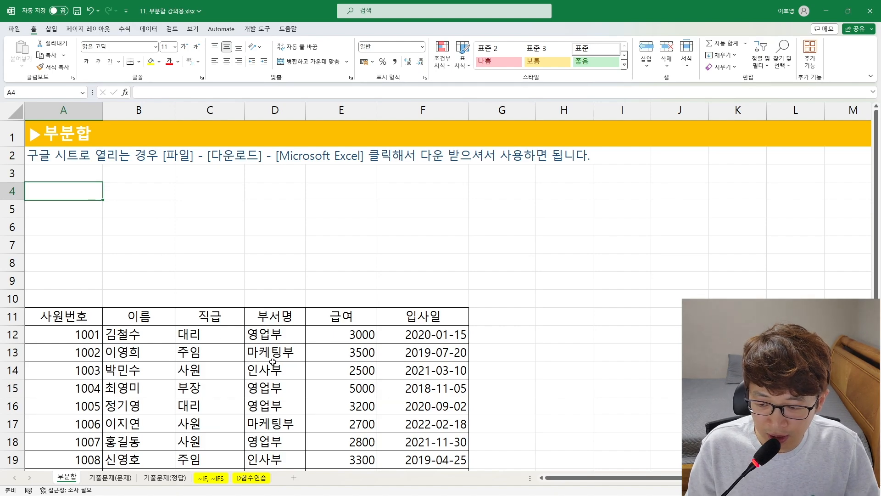
drag(62, 320, 463, 394)
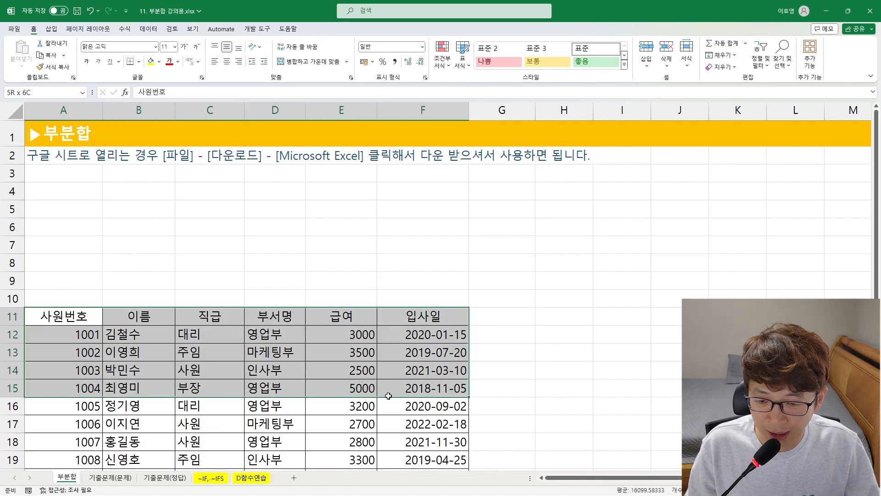
click(230, 352)
click(76, 188)
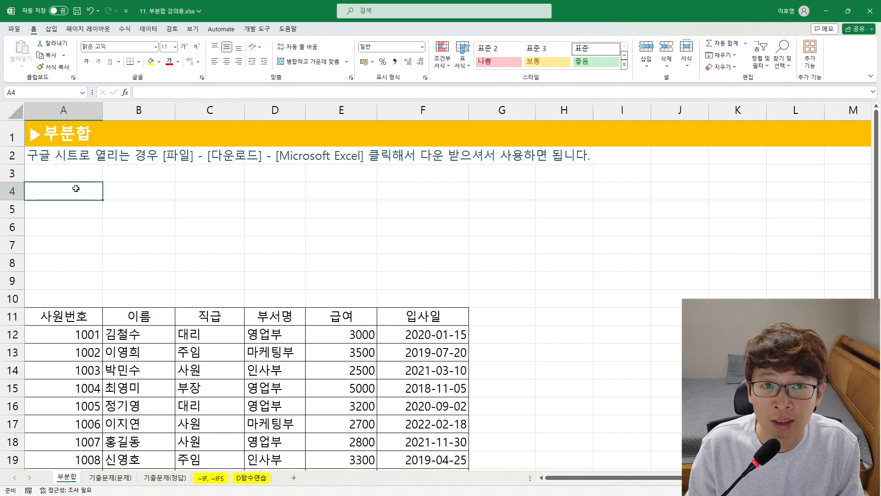
text(rlwnsdm)
key(BackSpace)
key(BackSpace)
key(BackSpace)
key(BackSpace)
key(BackSpace)
key(BackSpace)
key(BackSpace)
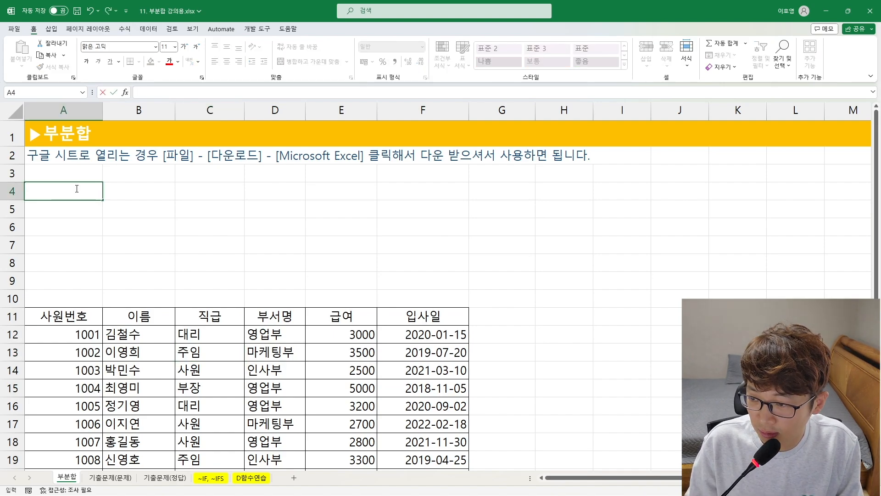
Enter the note "기준으로 하는 필드에서 그룹별로 합계, 개수, 평균 등의 산술 계산을 해주는 기능" in cell A4
text(기준으)
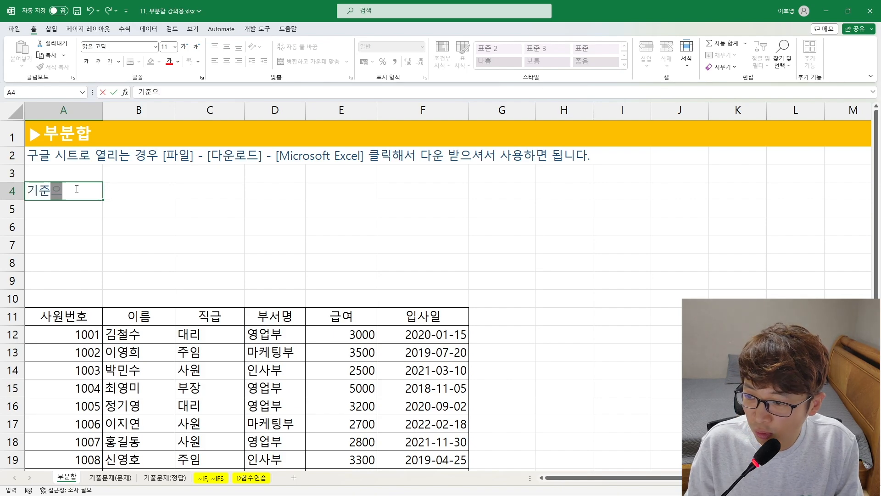
text(로)
text( 하는 필)
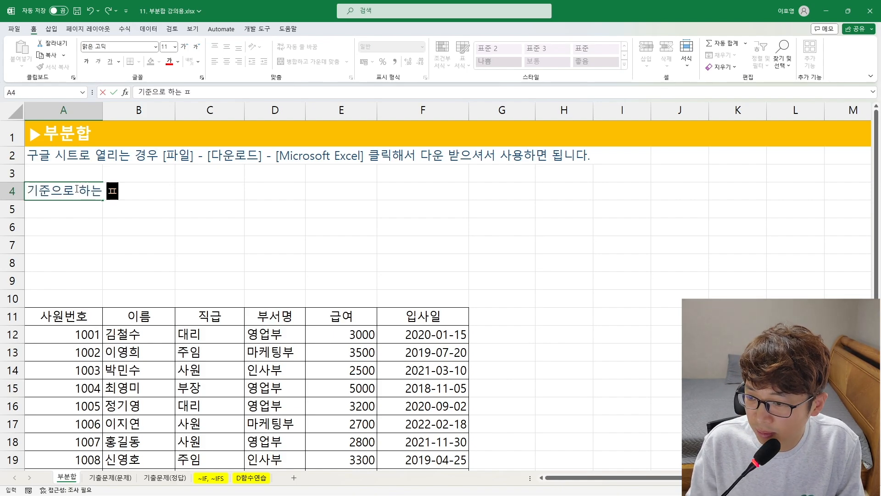
text(드에서 )
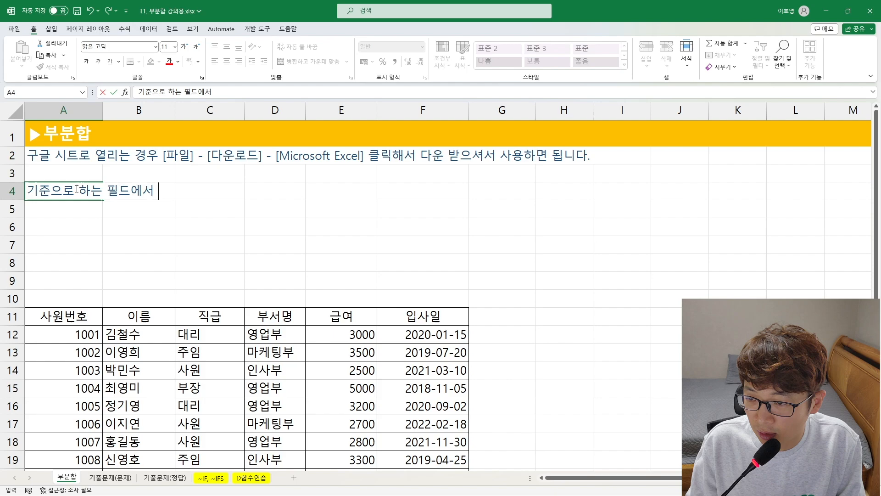
text(그룹벼별로)
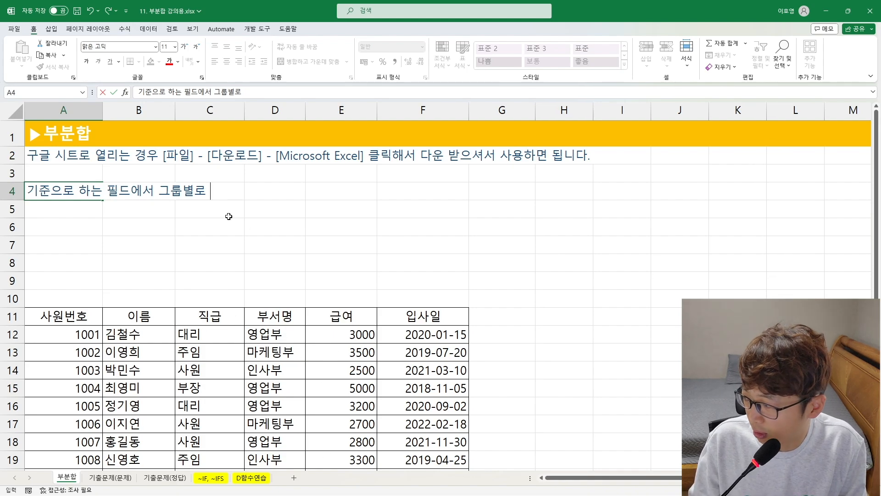
text(합계)
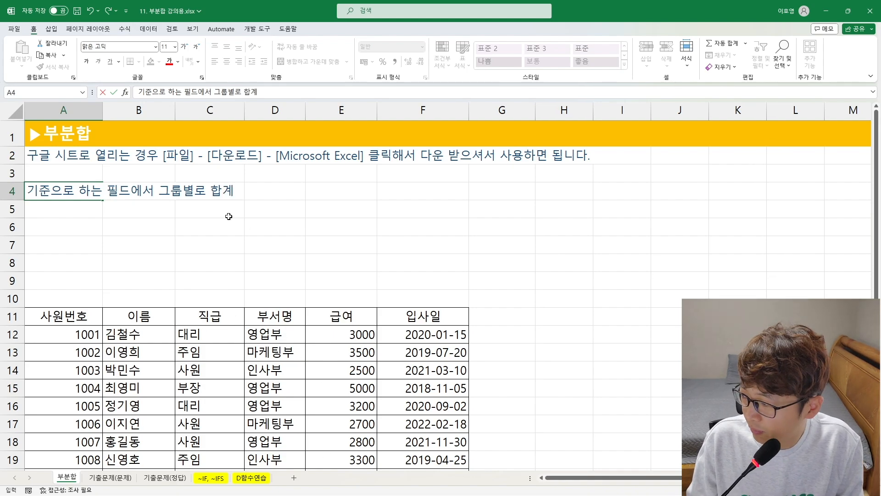
text(, 개수, )
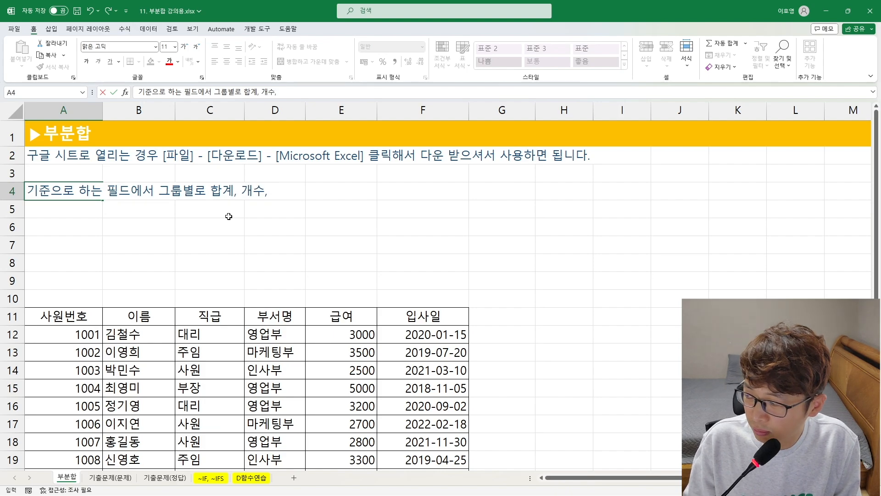
text(평균 등)
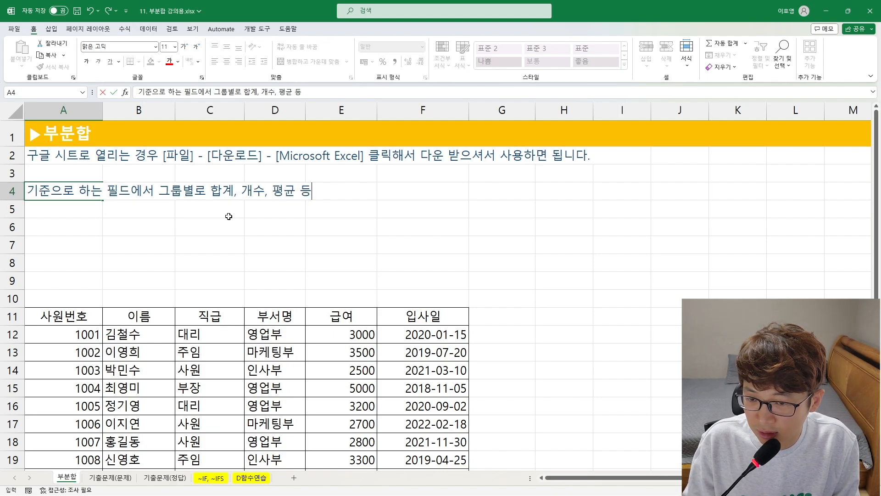
text(의 산)
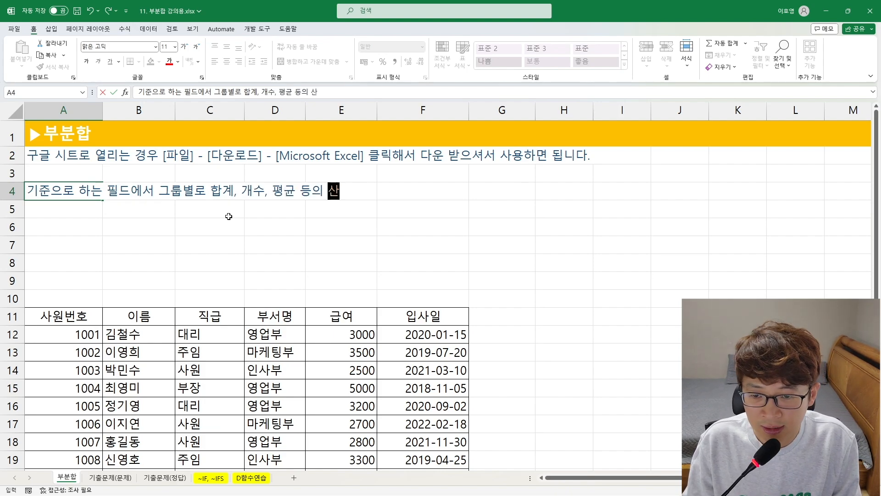
text(술 계산을 )
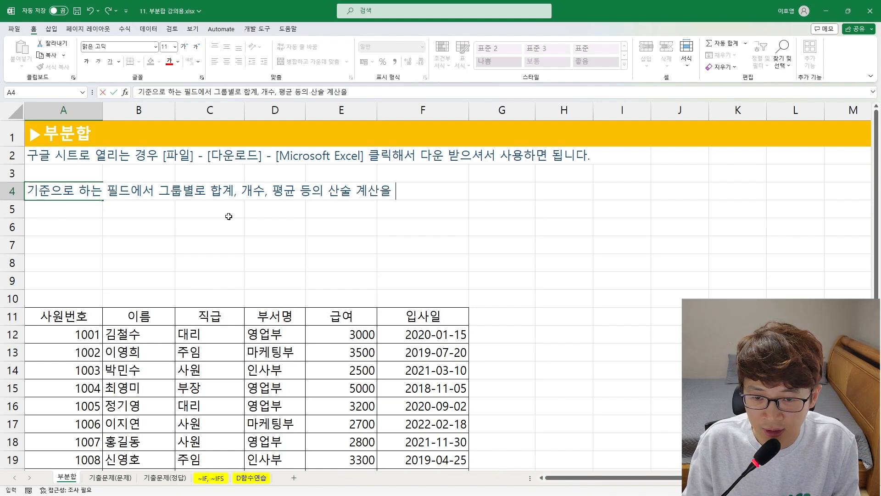
text(해주는 기능)
key(Return)
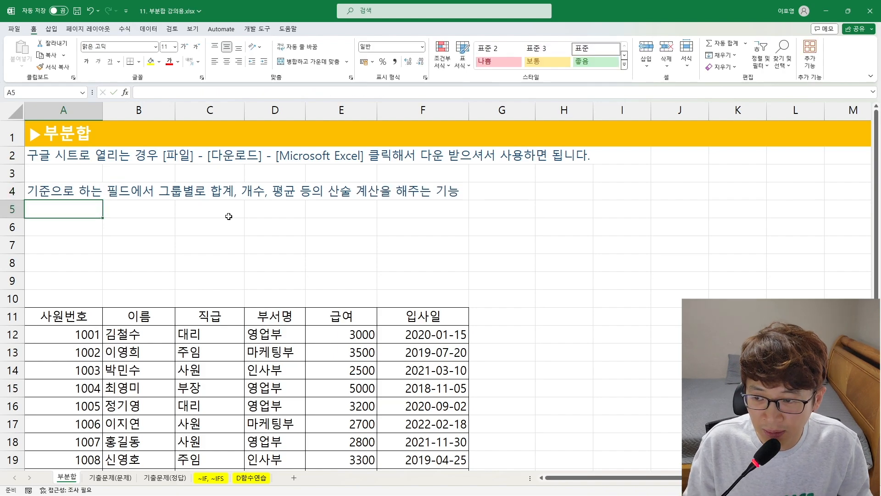
Change the font colour of the feature description in cell A4 to black
key(Up)
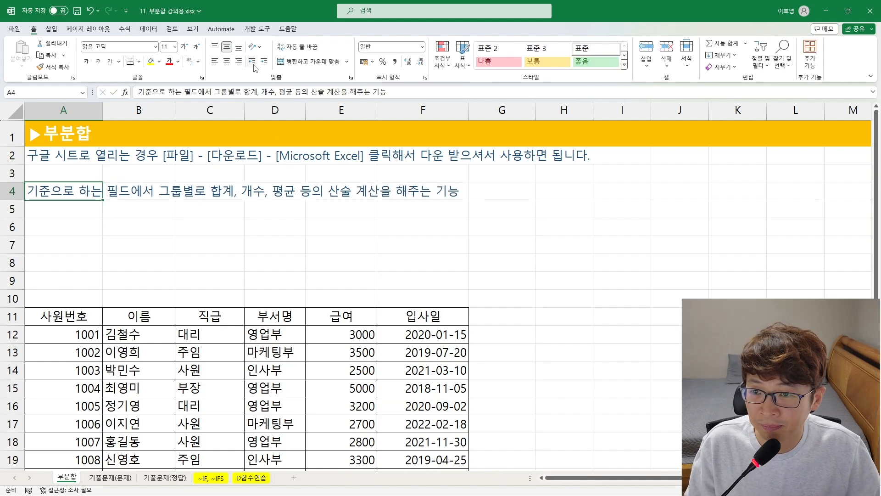
click(178, 61)
click(172, 101)
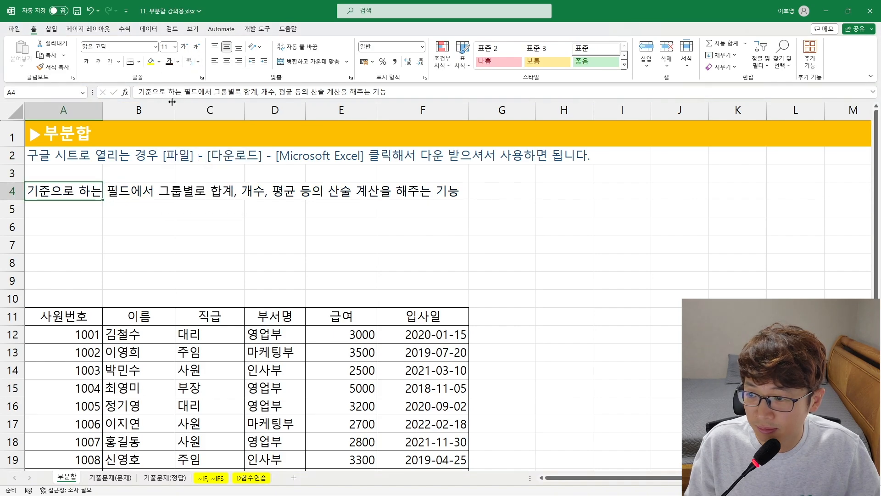
Enter the caution "주의 : 그룹화할 필드는 먼저 정렬을 하고 부분합을 실행해야한다." in cell A5
click(95, 207)
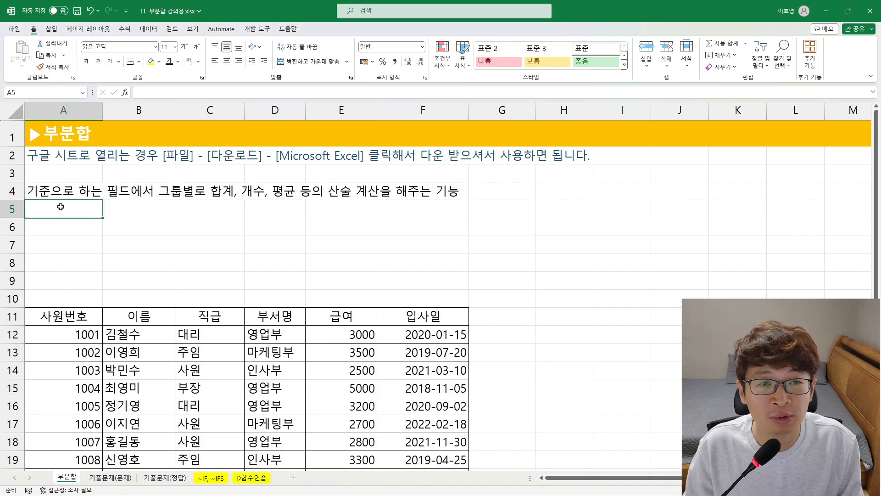
text(주의 : )
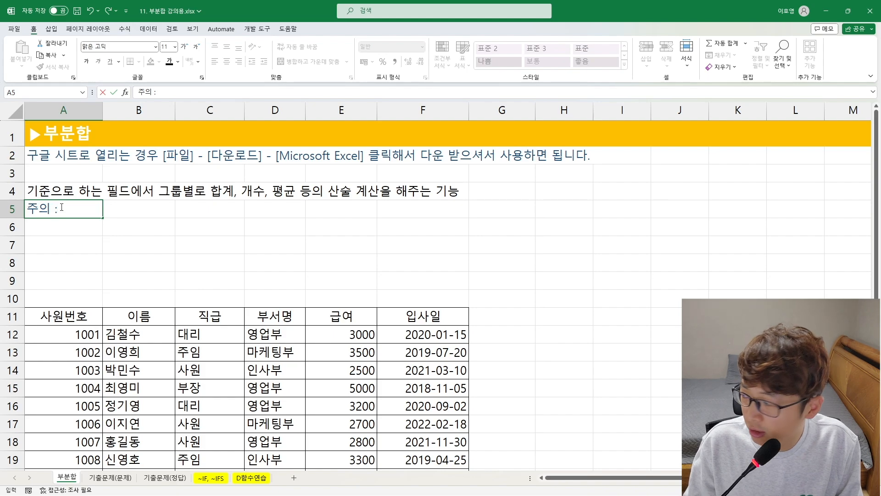
text(그룹화)
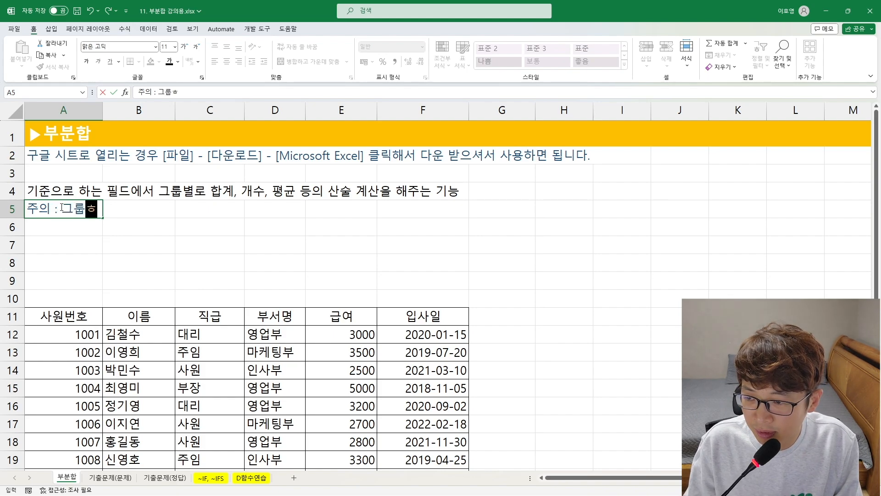
text(할 필드)
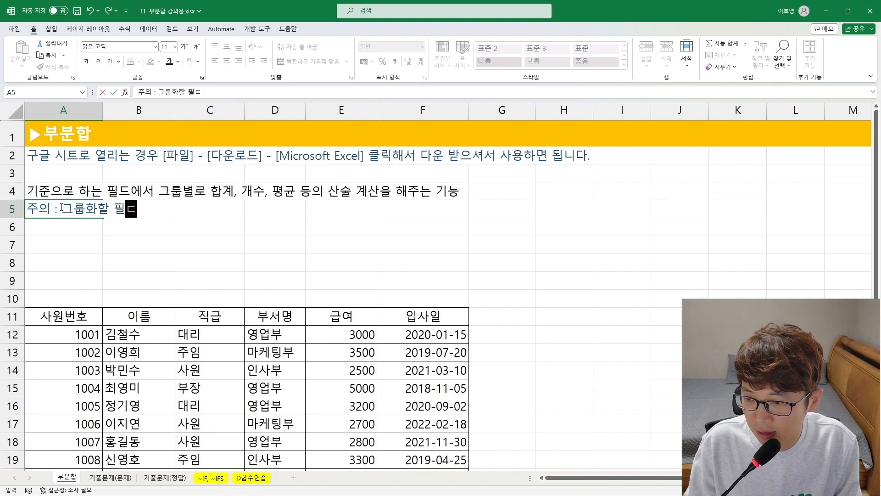
text(는 )
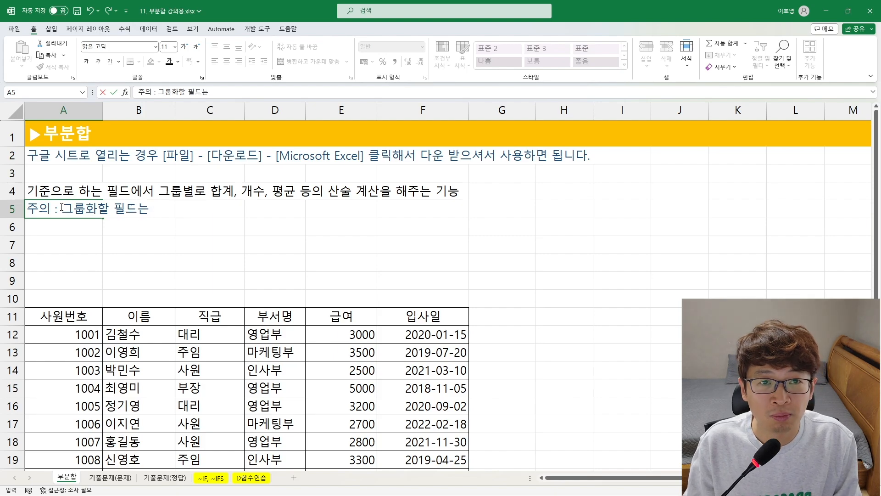
text(먼)
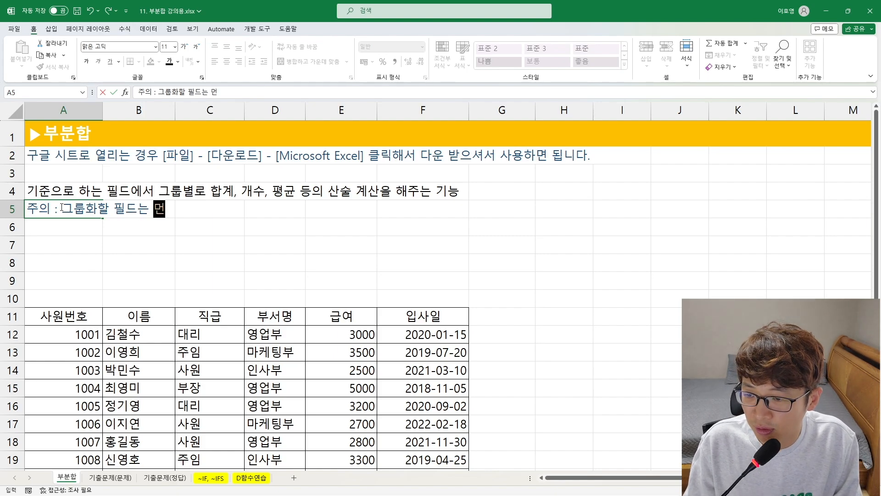
text(저 정렬을 하고 부붑ㄴ)
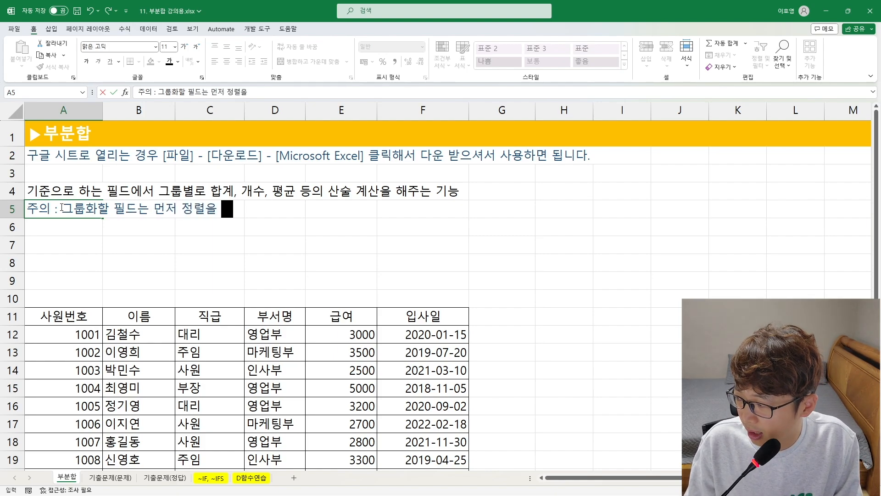
key(BackSpace)
key(BackSpace)
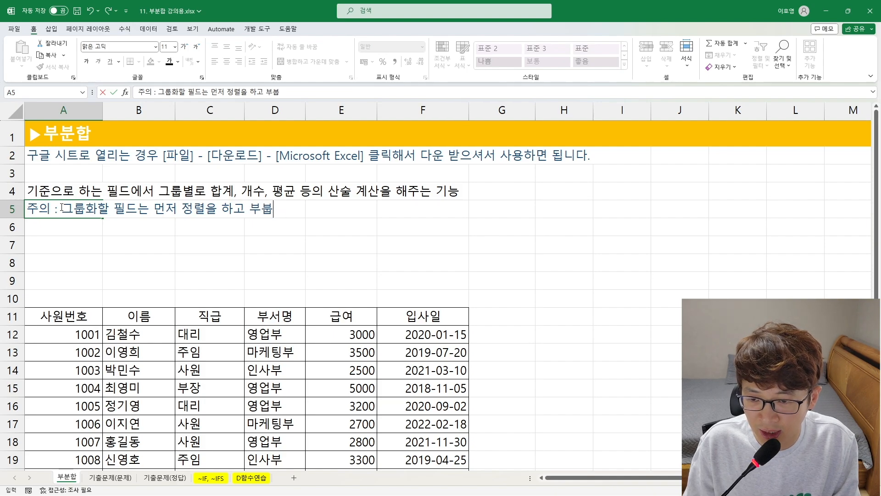
text(뷰ㅜㄴ)
key(BackSpace)
key(BackSpace)
key(BackSpace)
text(분합을 실행하)
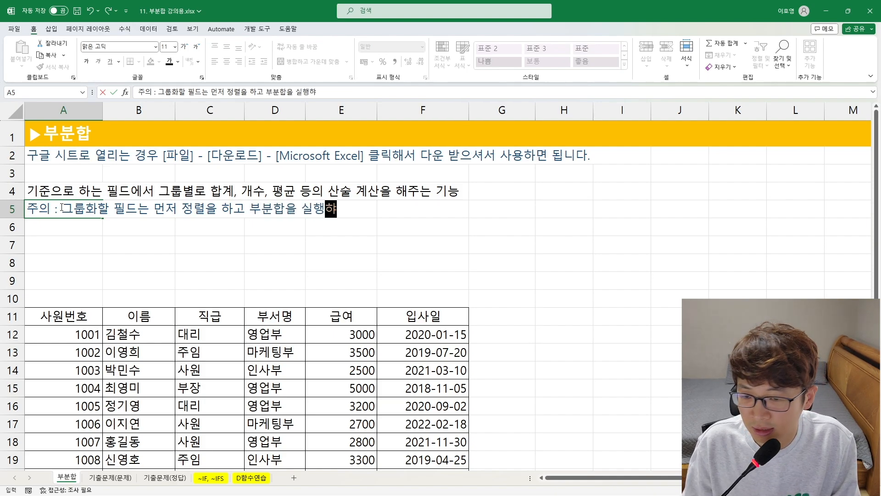
key(BackSpace)
text(해야하)
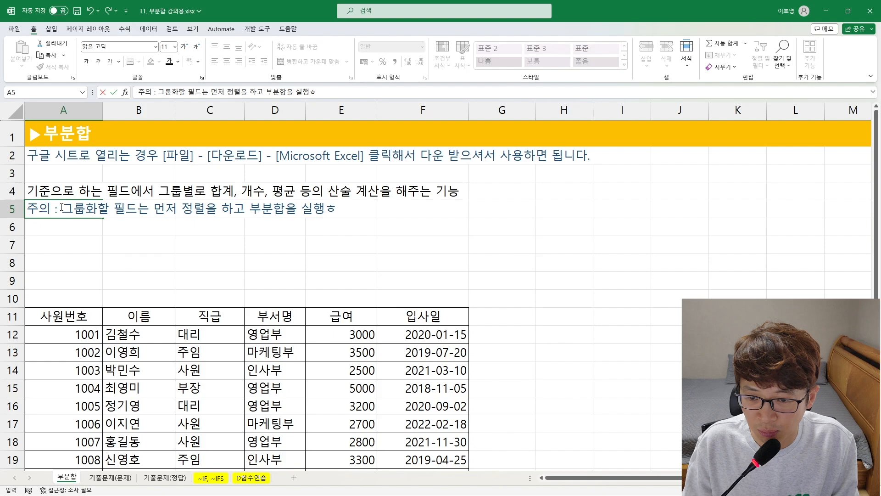
text(ㄴ다.)
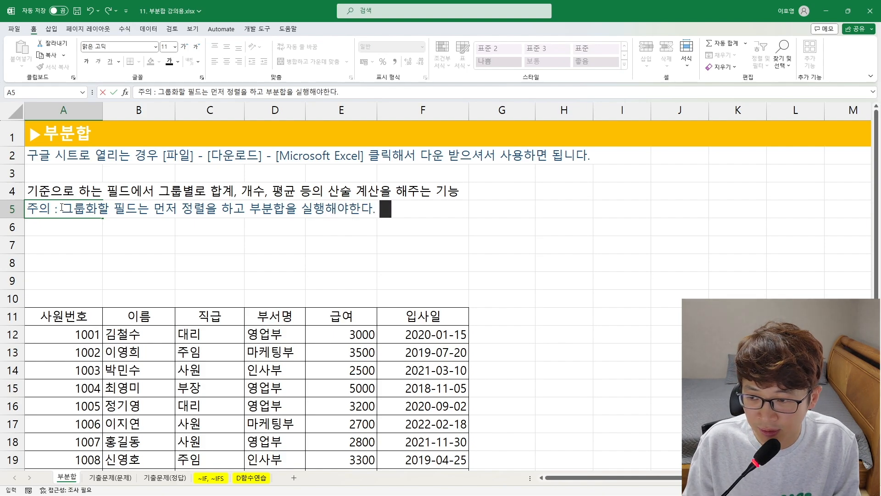
key(Return)
Change the font colour of the caution text in cell A5 to black
click(61, 207)
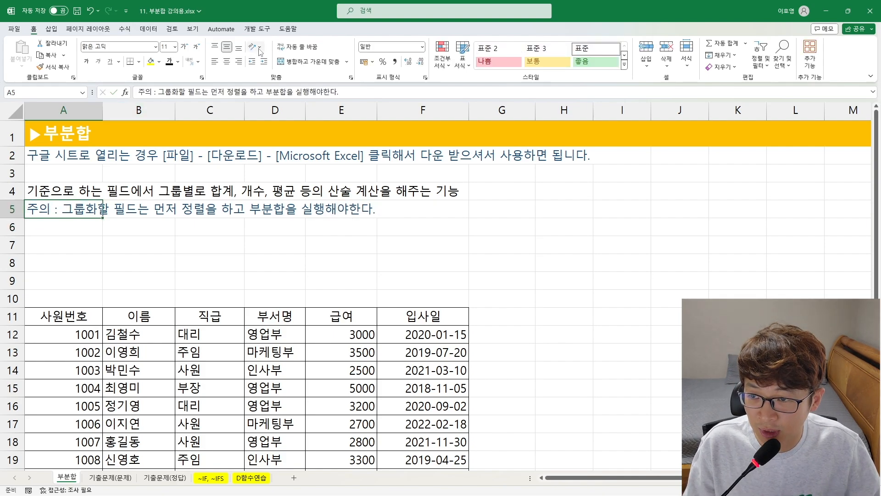
click(169, 62)
click(221, 191)
Enter the first example task "직급별 급여의 합계" in cell A7, above the employee table
ctrl+scroll(219, 203, up, 1)
scroll(220, 218, down, 2)
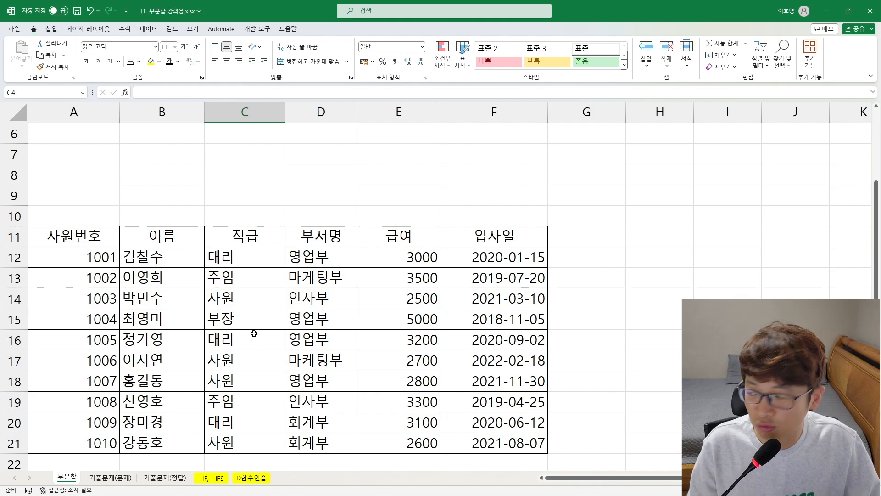
scroll(218, 285, up, 1)
click(60, 217)
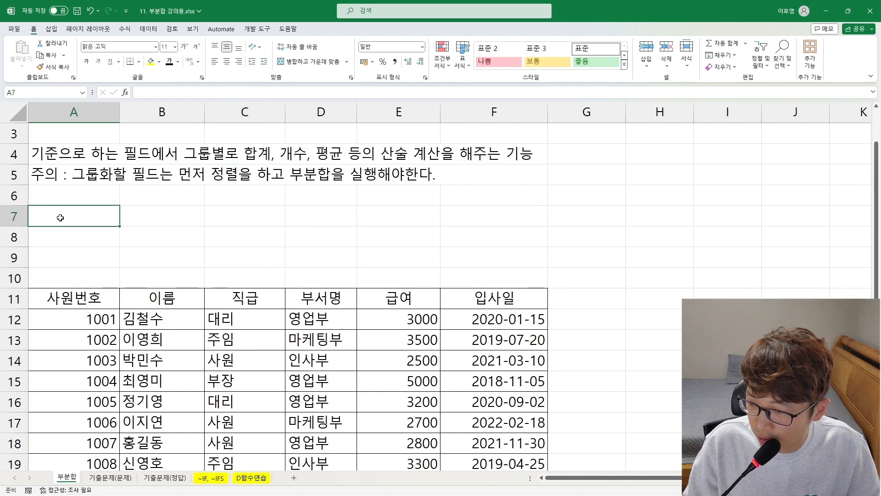
text(직급별ㄹ)
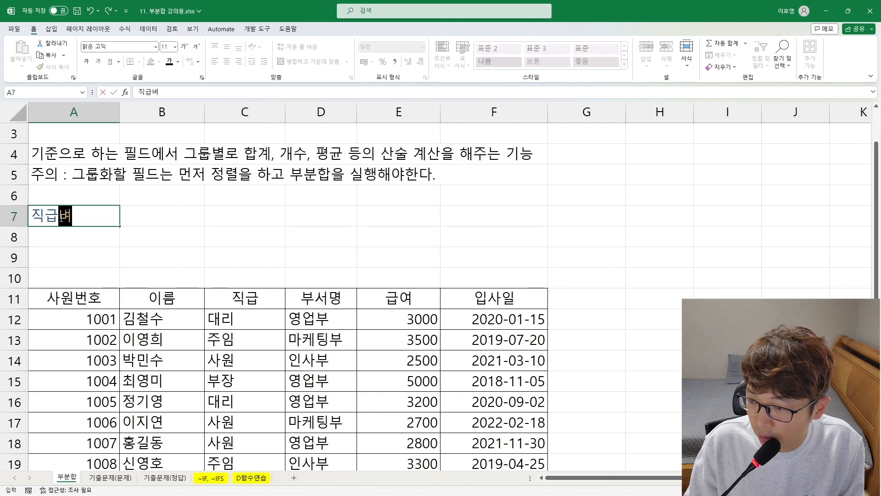
key(BackSpace)
text(급)
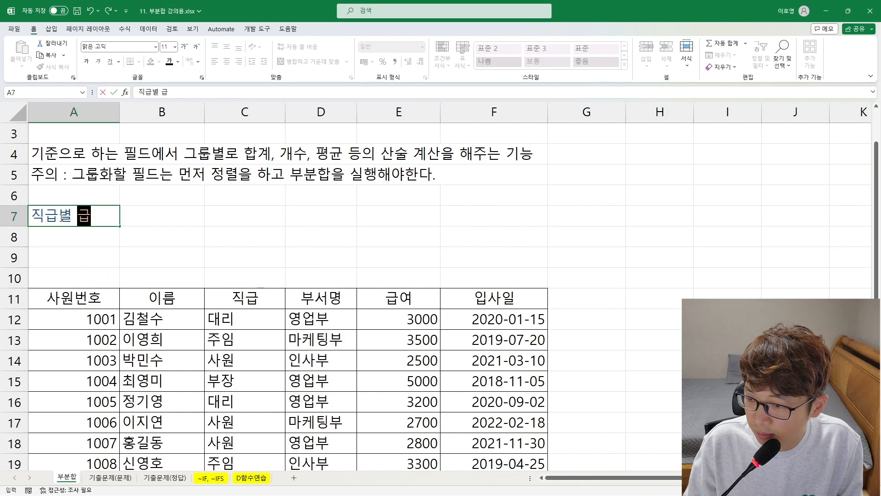
text(여의 합계)
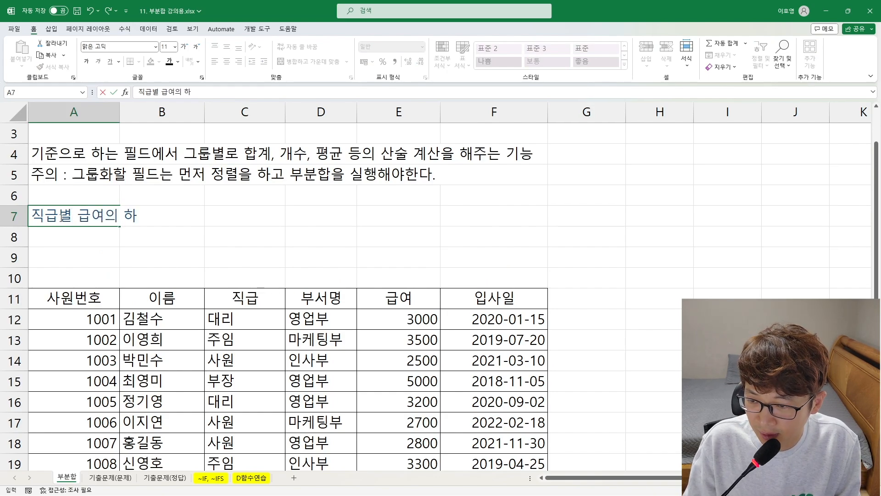
key(Return)
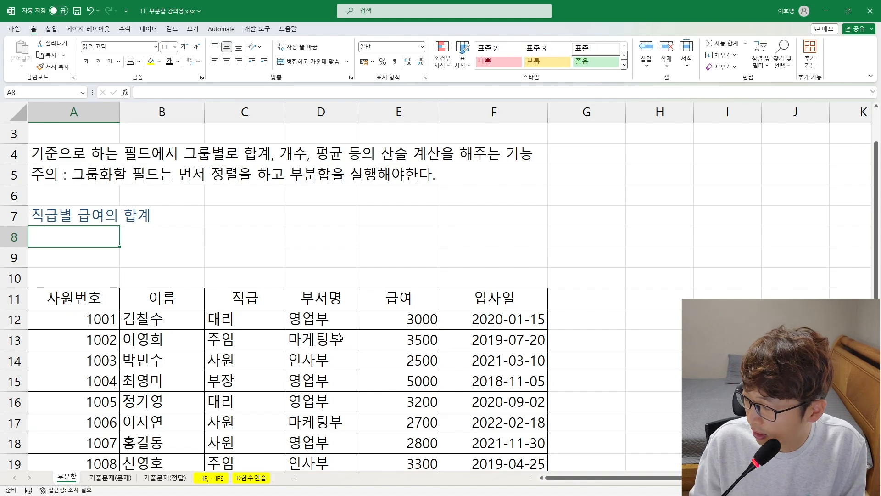
Enter the second example task "부서별로 인원수" in cell A8
text(부서별로)
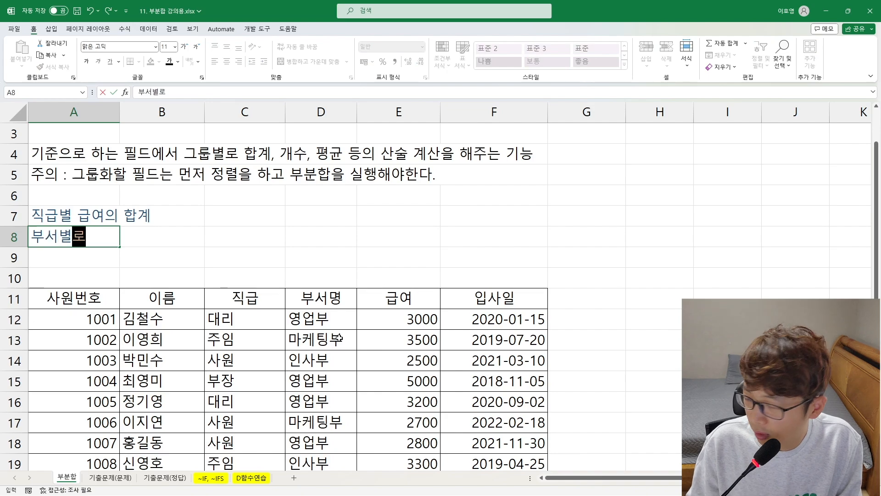
text( 이ㄴ원수)
key(Return)
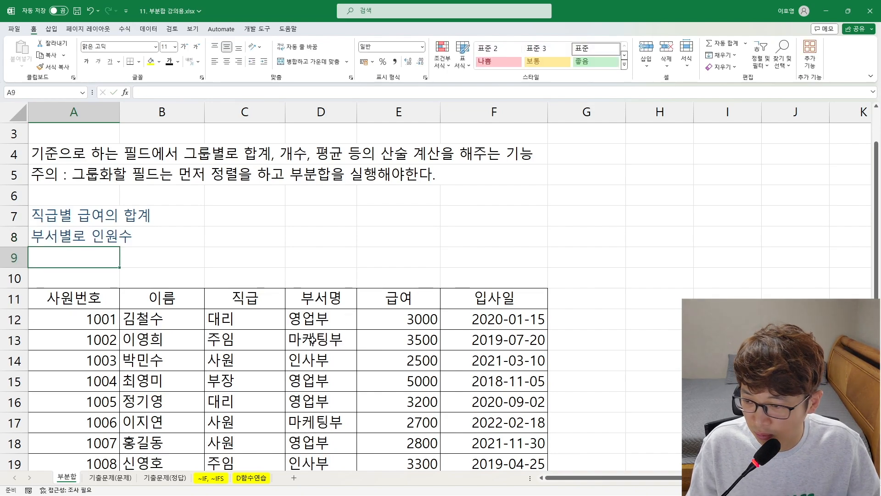
Enter the third example task "직급별 급여의 최대값" in cell A9 and change the font colour of A7:A9 to black
text(직급)
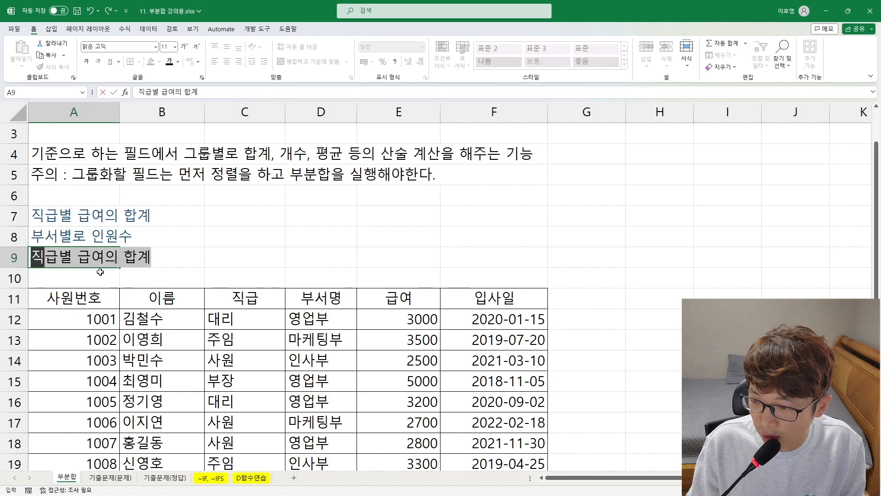
text(별 급ㅇ)
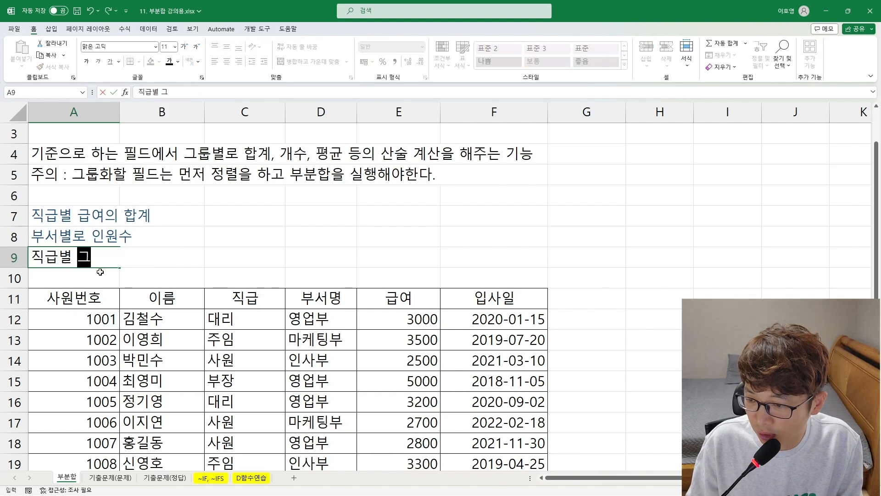
text(ㅕ의 최댁)
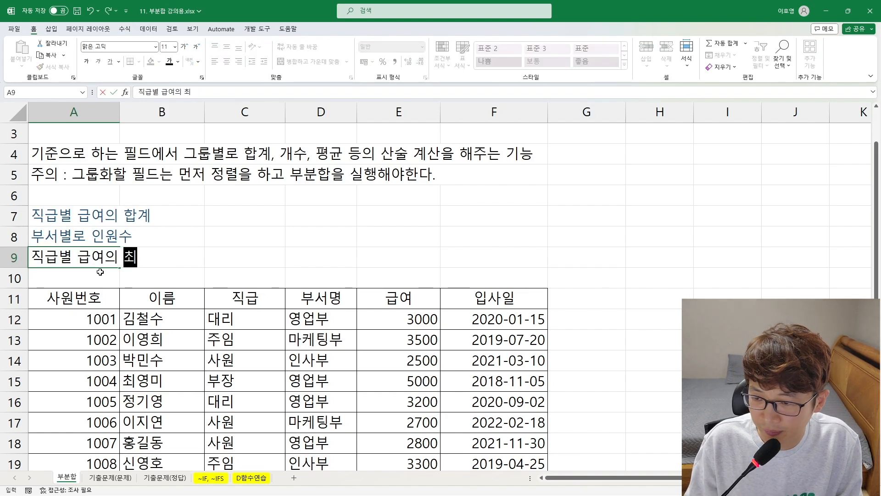
text(ㅏㅂㅅ)
key(Return)
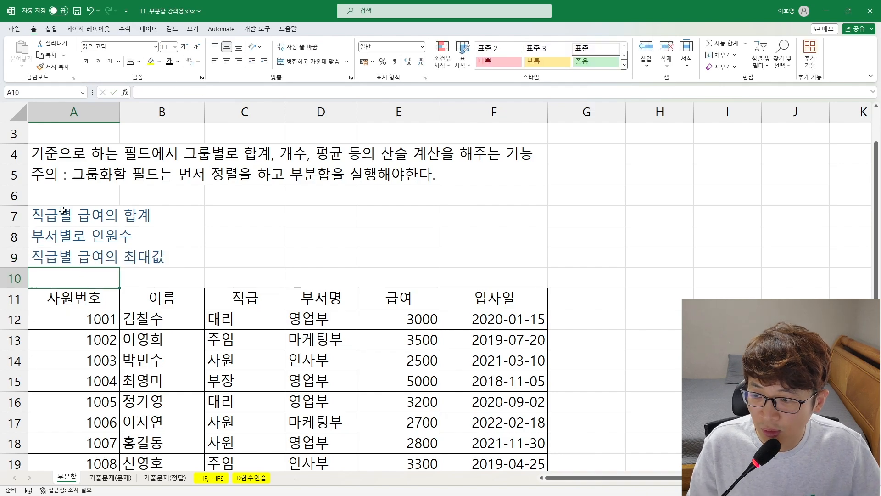
drag(63, 209, 71, 256)
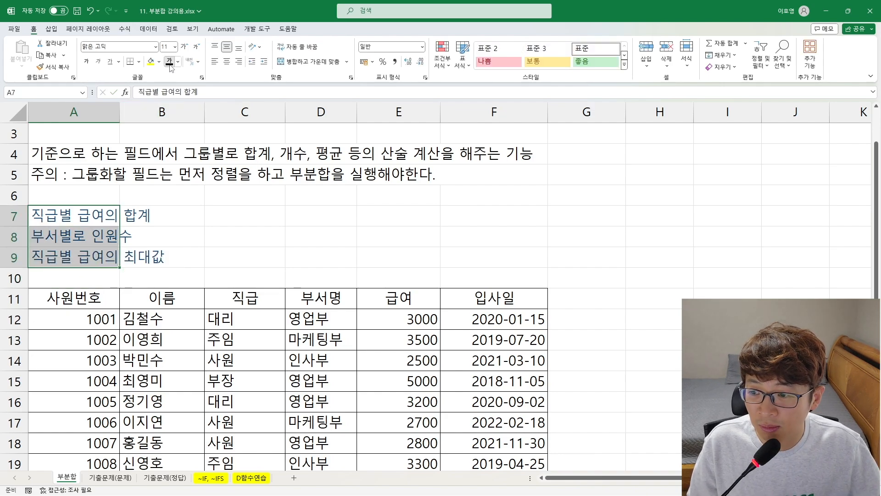
drag(72, 219, 72, 250)
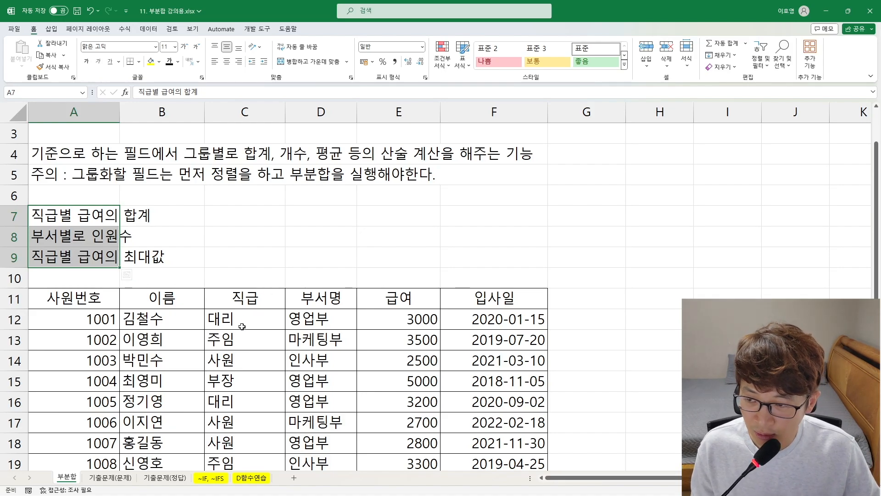
Highlight the rank, department and salary cells of the three 대리 employees in rows 12, 16 and 20
scroll(228, 293, down, 1)
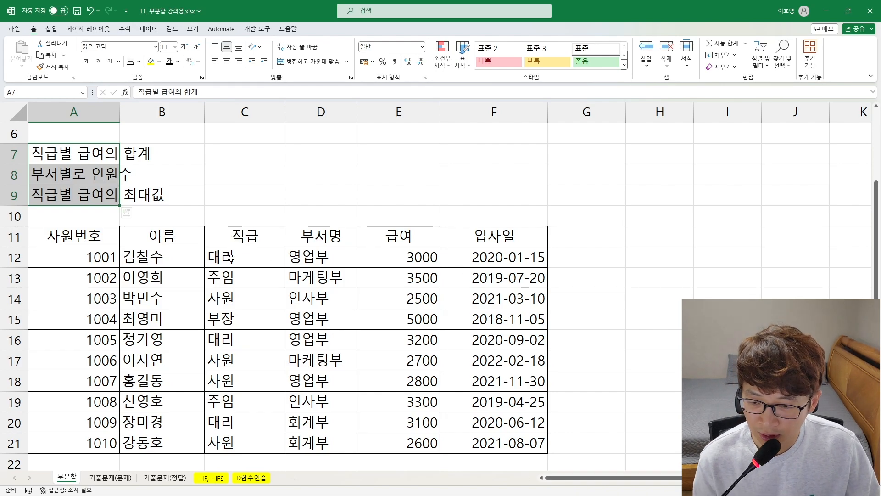
drag(231, 258, 413, 259)
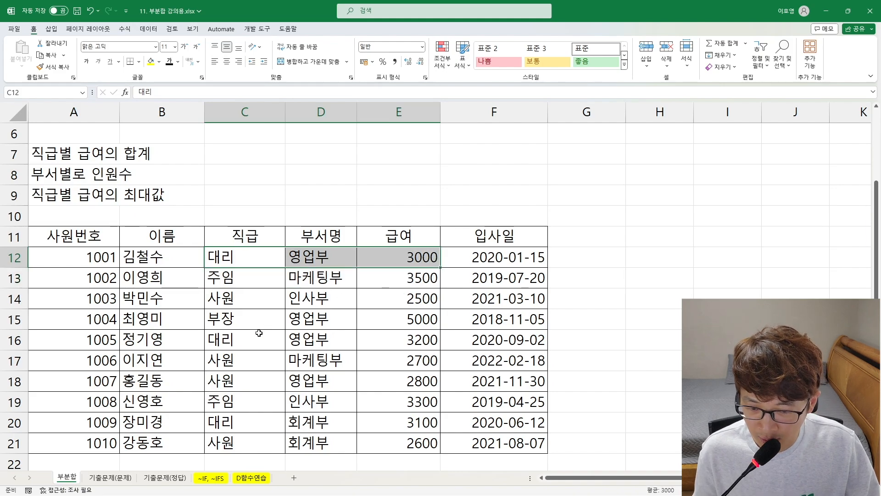
drag(259, 333, 393, 340)
drag(250, 422, 414, 427)
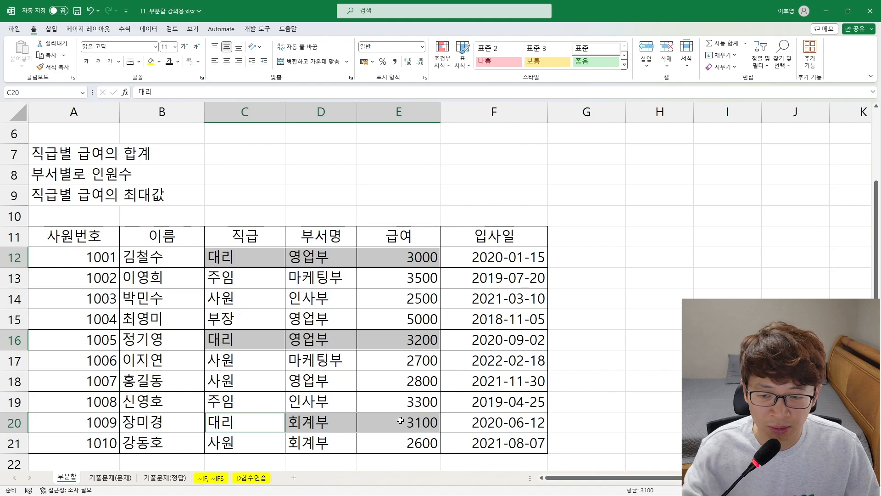
click(301, 290)
Open the Subtotal dialog for the employee table from the 직급 header cell and move it above the table
scroll(289, 287, up, 2)
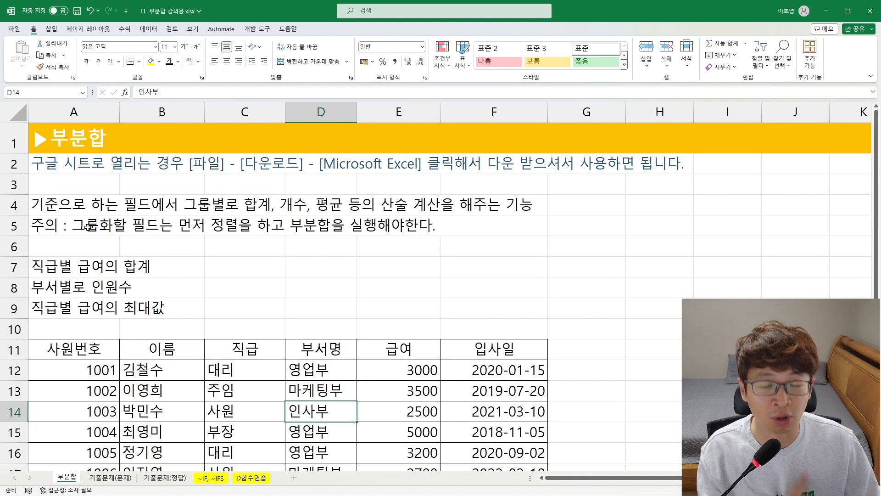
click(253, 345)
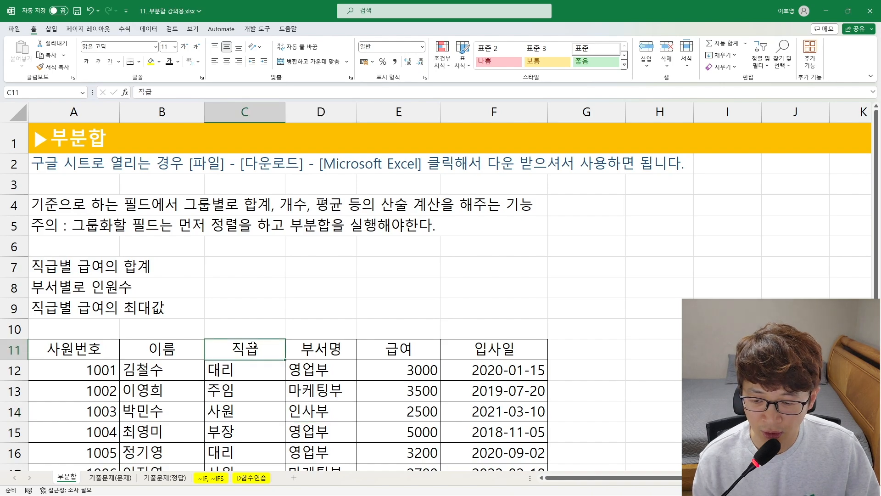
scroll(235, 393, down, 1)
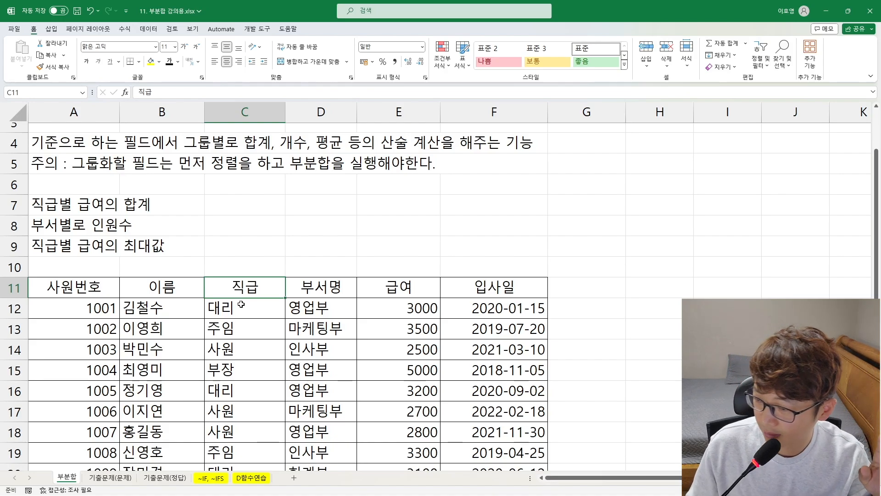
key(alt+Tab)
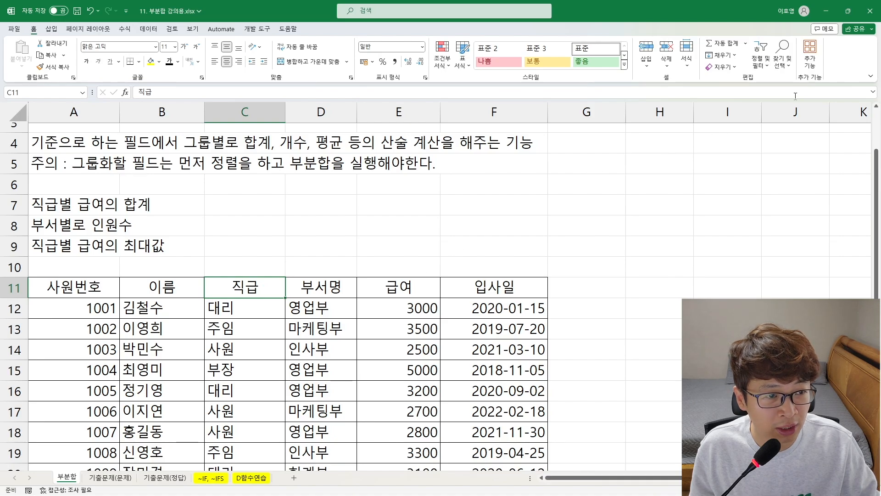
click(151, 31)
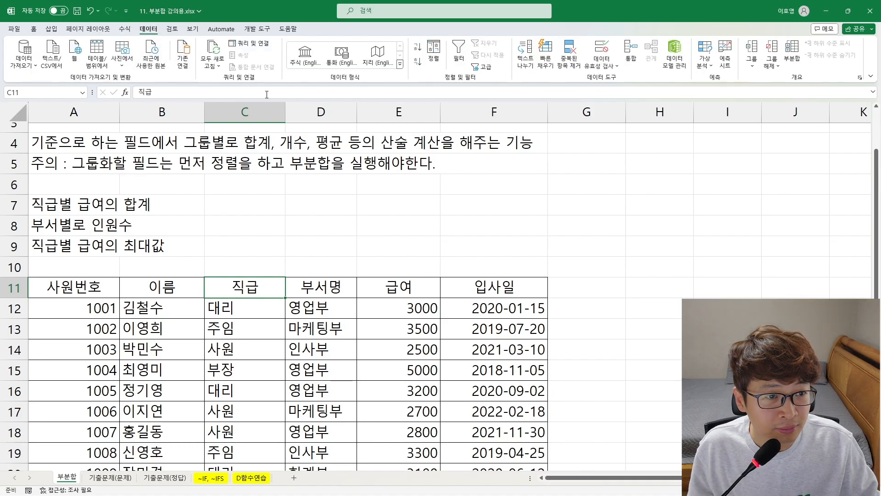
click(793, 55)
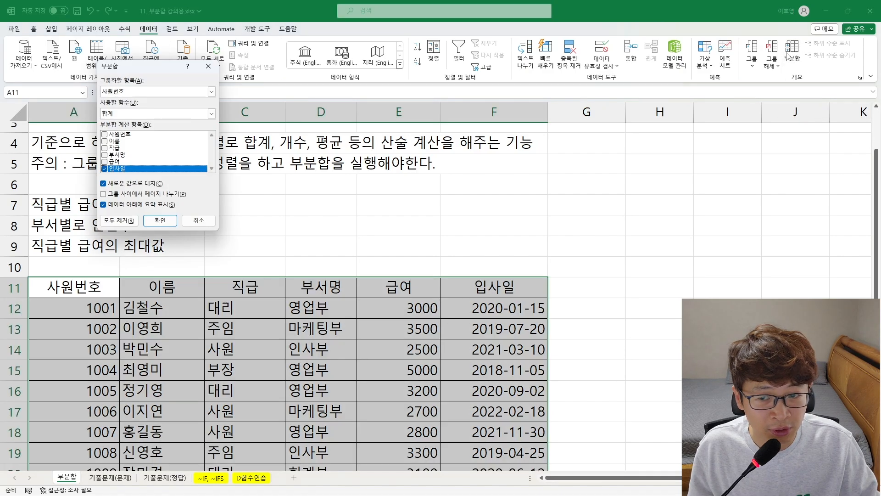
drag(132, 70, 522, 195)
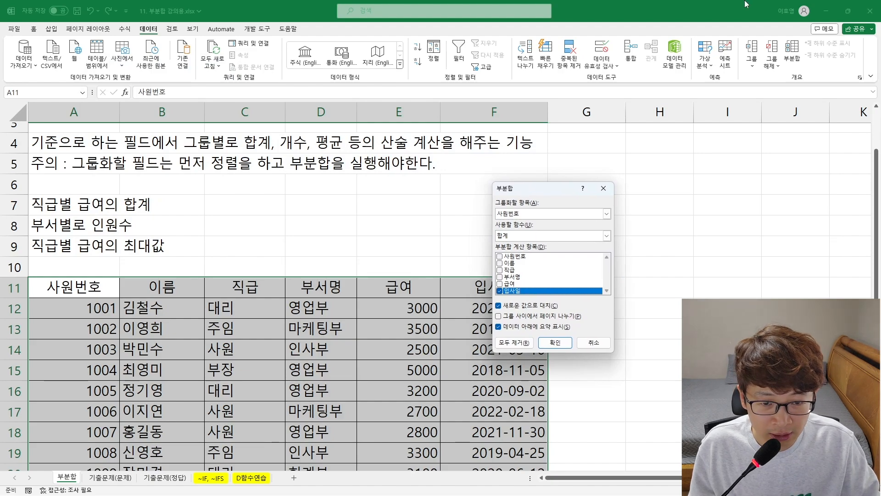
drag(543, 189, 351, 123)
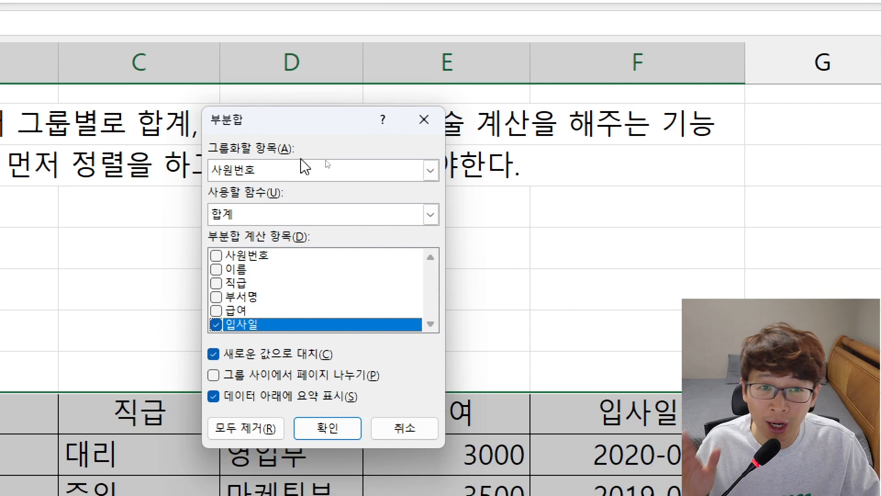
Set the subtotals to group by 직급 and use the 평균 function
click(290, 170)
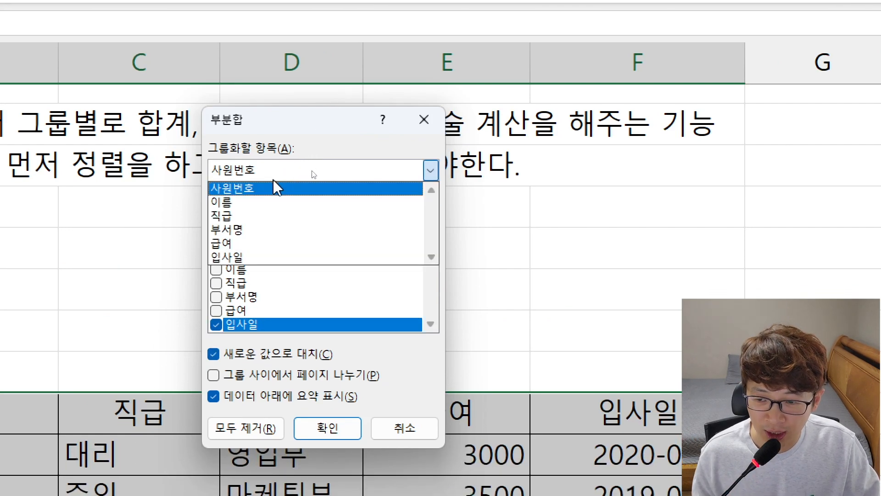
click(259, 216)
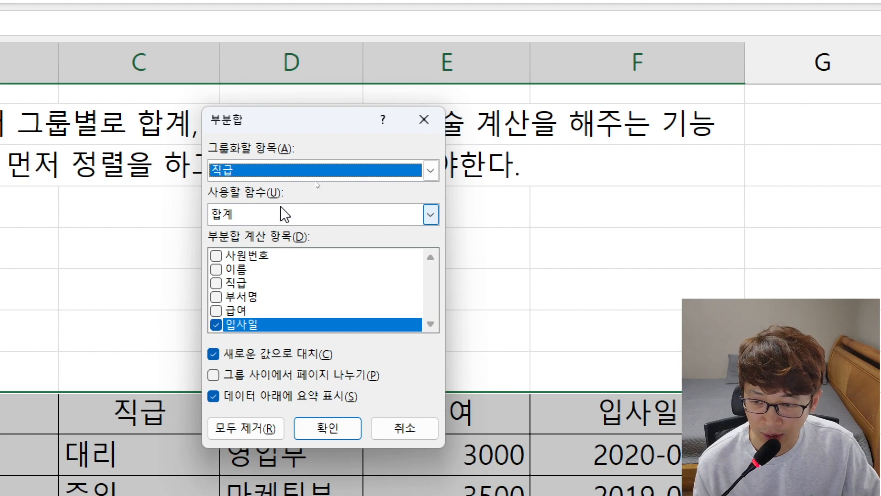
click(257, 214)
scroll(266, 256, down, 1)
scroll(269, 262, down, 4)
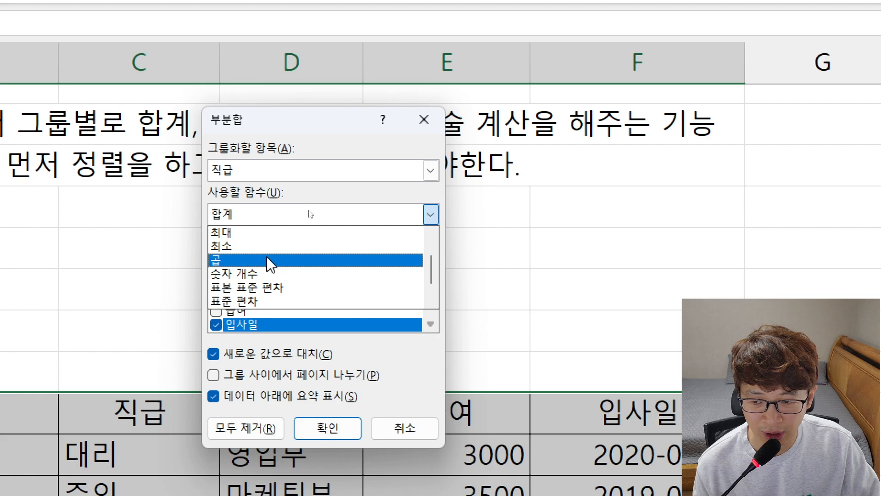
scroll(265, 271, up, 5)
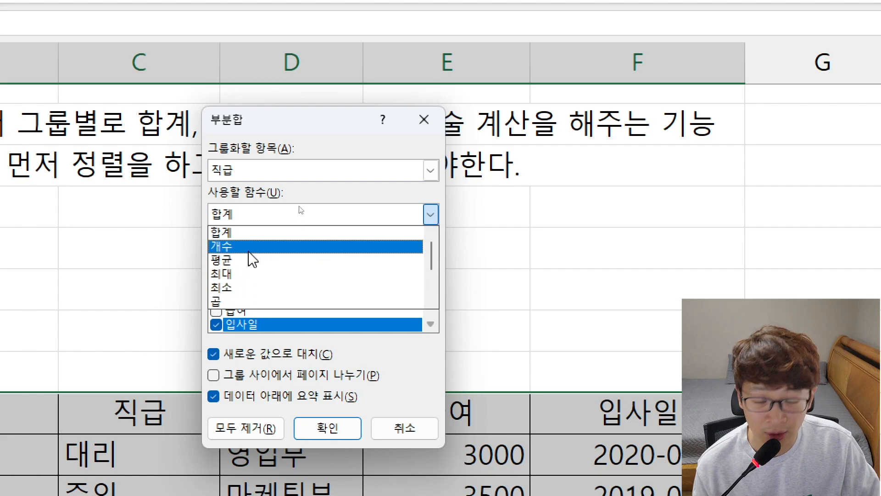
scroll(255, 275, down, 1)
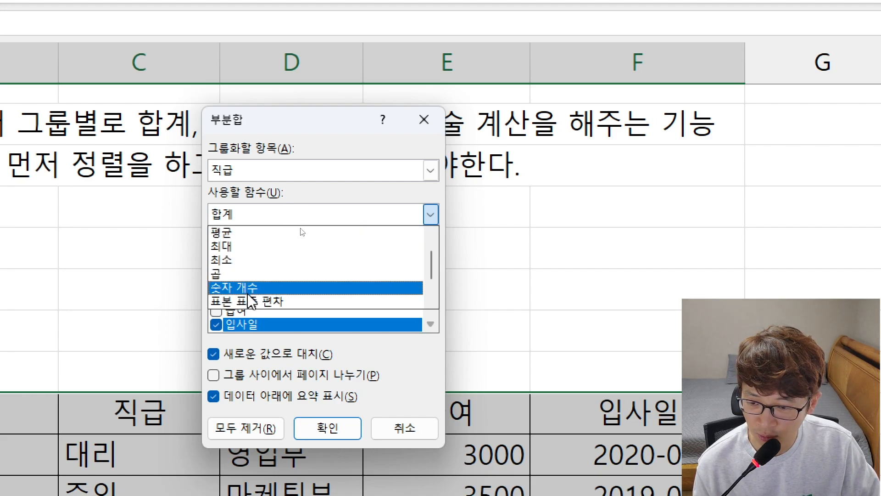
scroll(241, 271, up, 1)
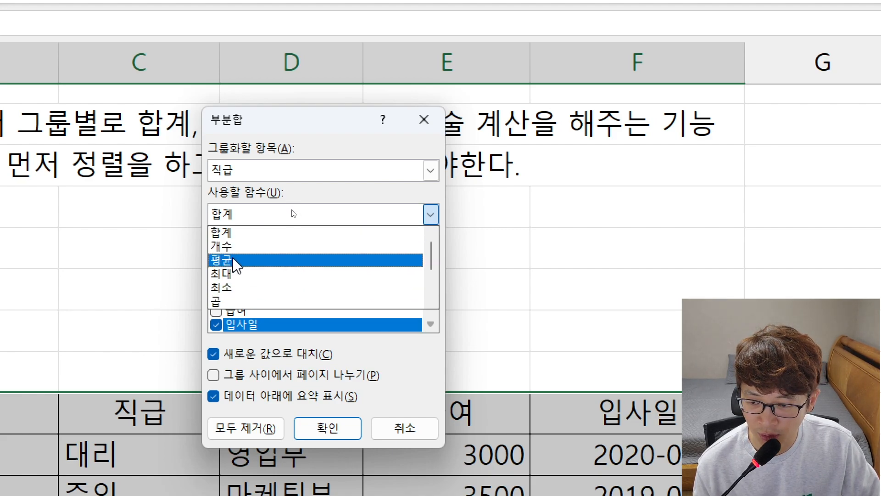
click(237, 266)
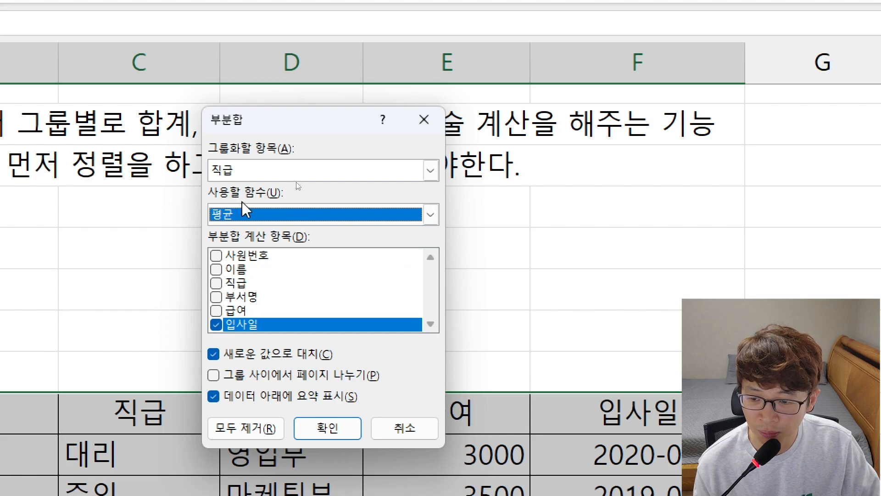
Replace 입사일 with 급여 as the field to subtotal and apply the subtotals to the employee table
click(216, 324)
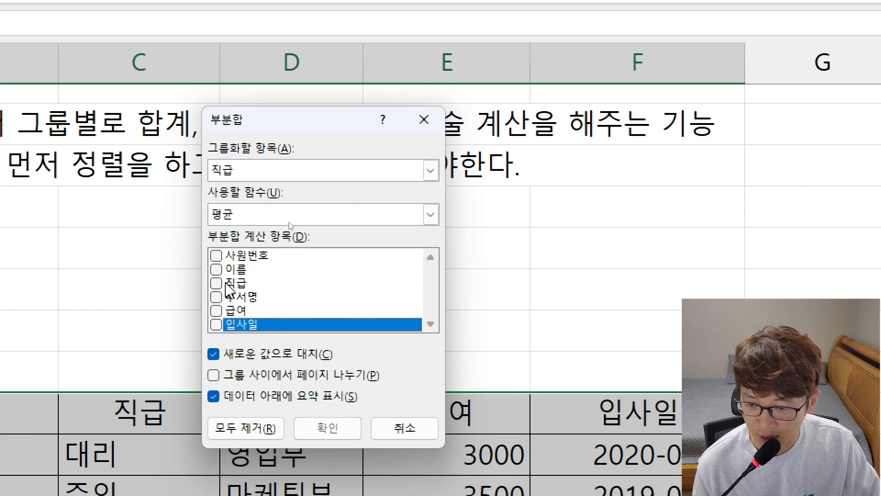
click(217, 310)
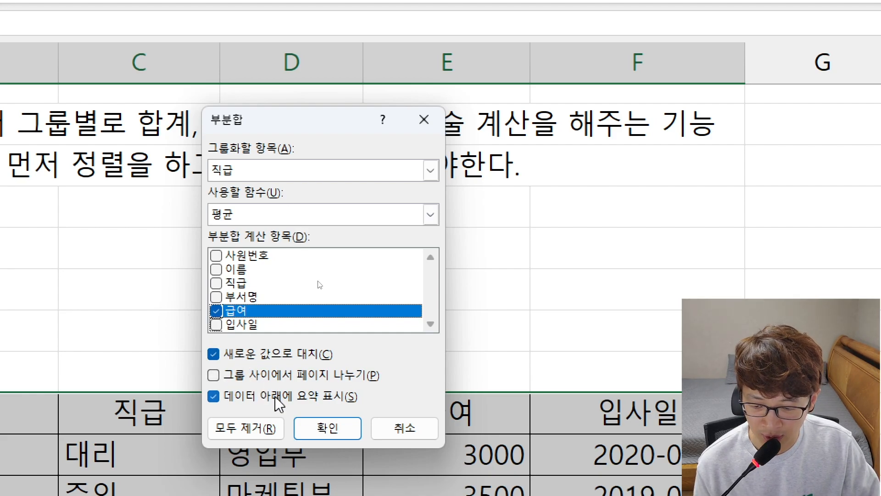
click(323, 429)
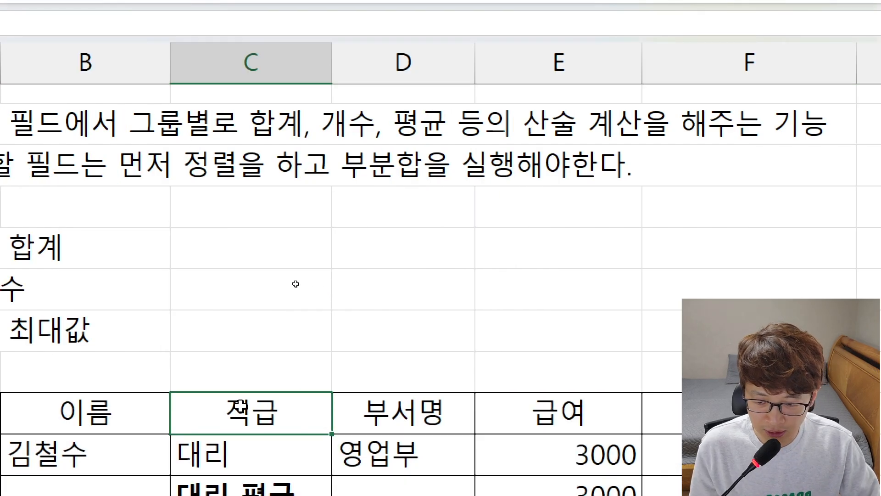
Close the screen magnifier and look through the average rows inserted under the 직급 groups of the employee table
key(super+minus)
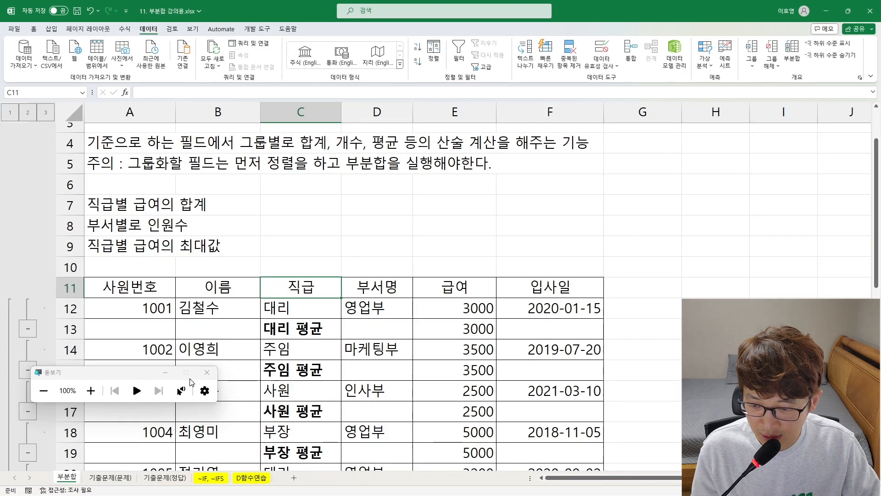
click(206, 372)
click(275, 312)
scroll(276, 313, down, 3)
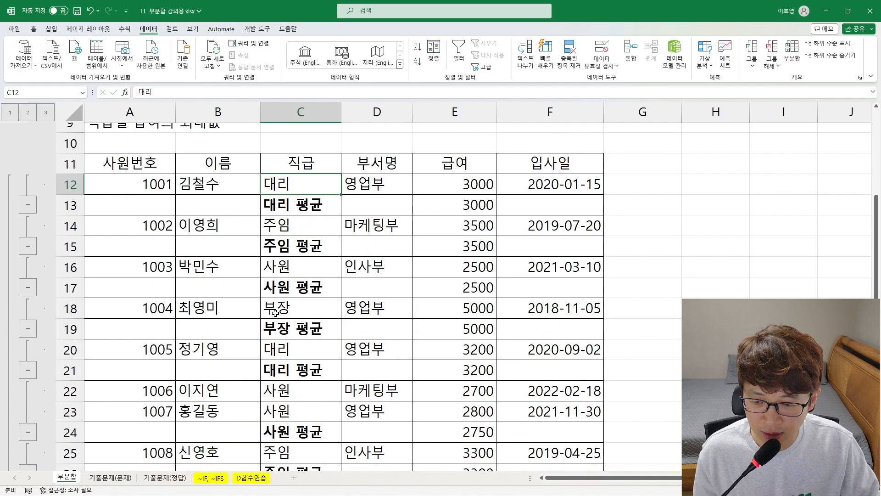
scroll(276, 312, down, 2)
scroll(275, 313, down, 1)
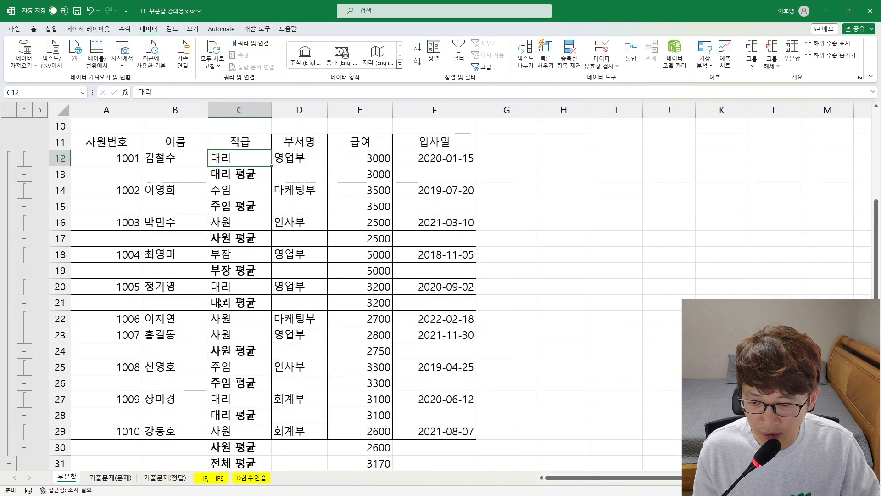
scroll(222, 303, up, 2)
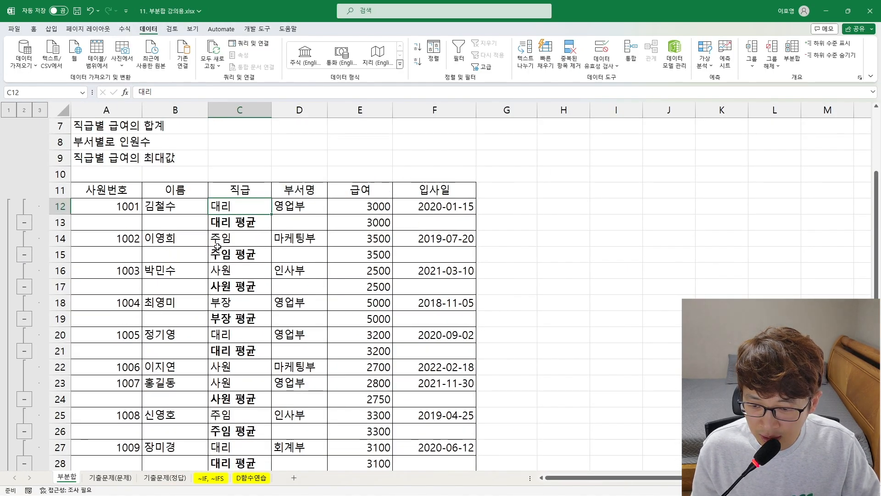
Examine the 대리, 주임, 사원 and 부장 groups one by one against their average rows to compare the grouping
drag(241, 207, 356, 222)
drag(233, 239, 343, 253)
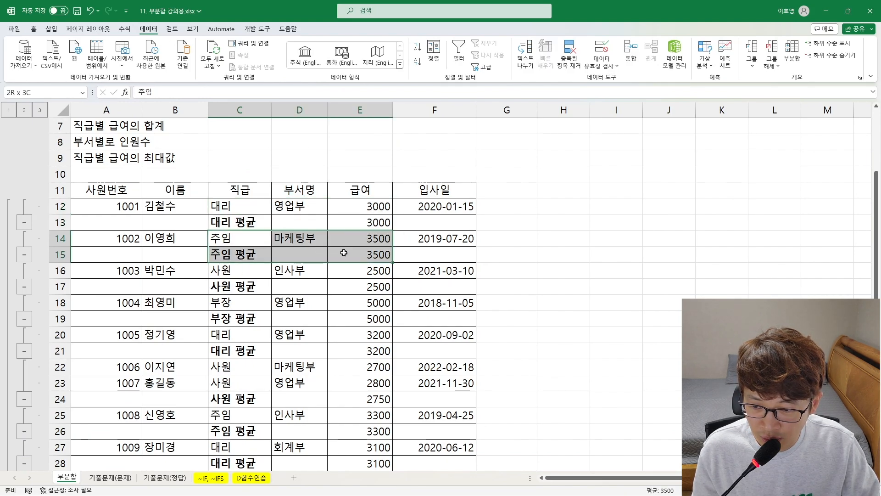
drag(220, 275, 372, 272)
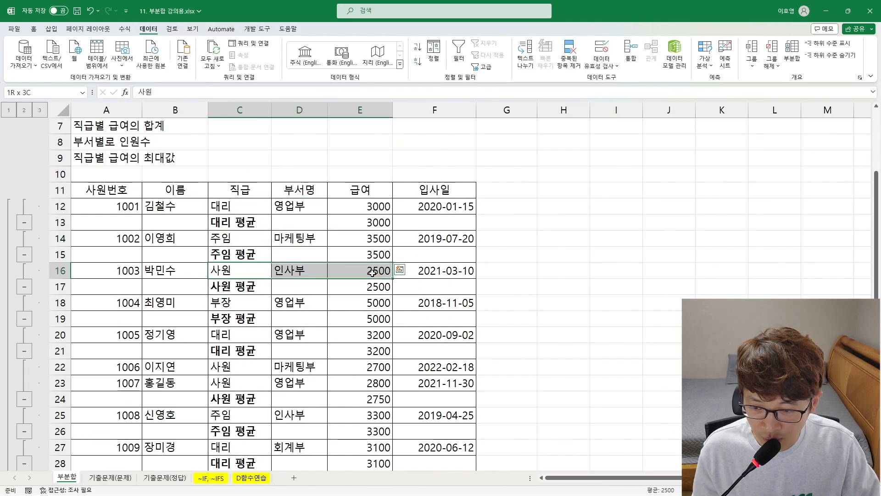
click(237, 322)
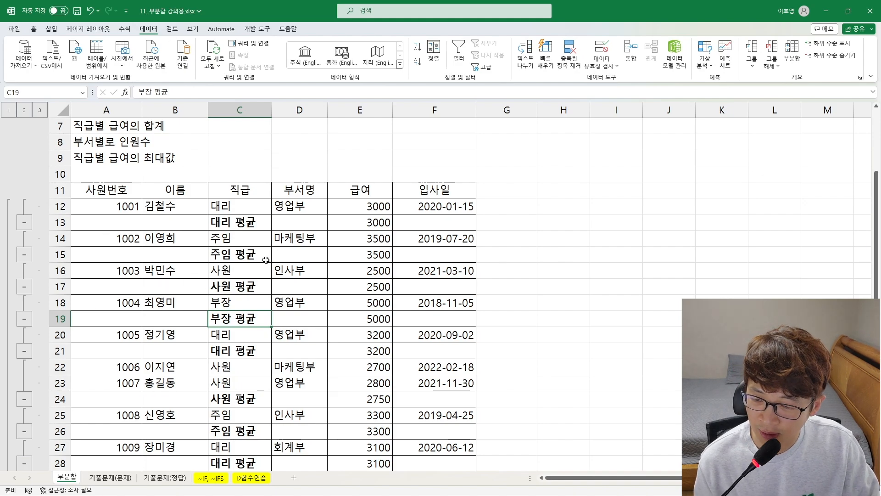
scroll(260, 278, down, 2)
scroll(259, 278, up, 2)
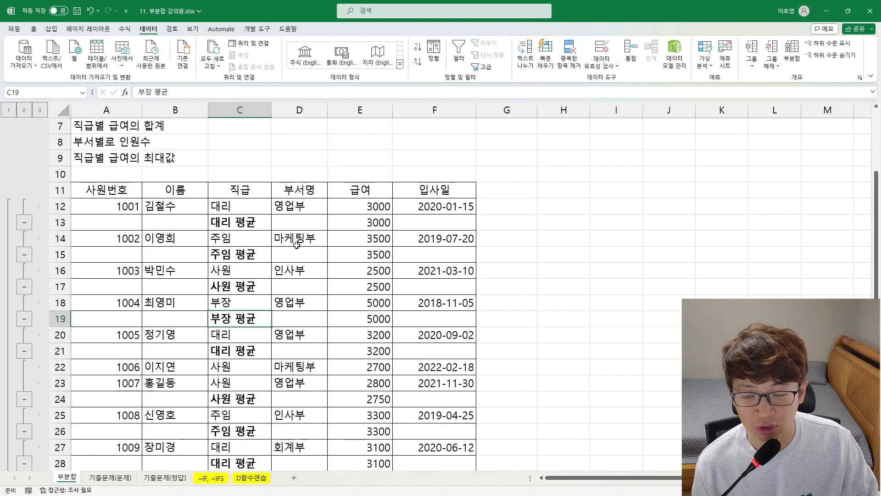
Remove all the subtotals from the employee table
click(238, 266)
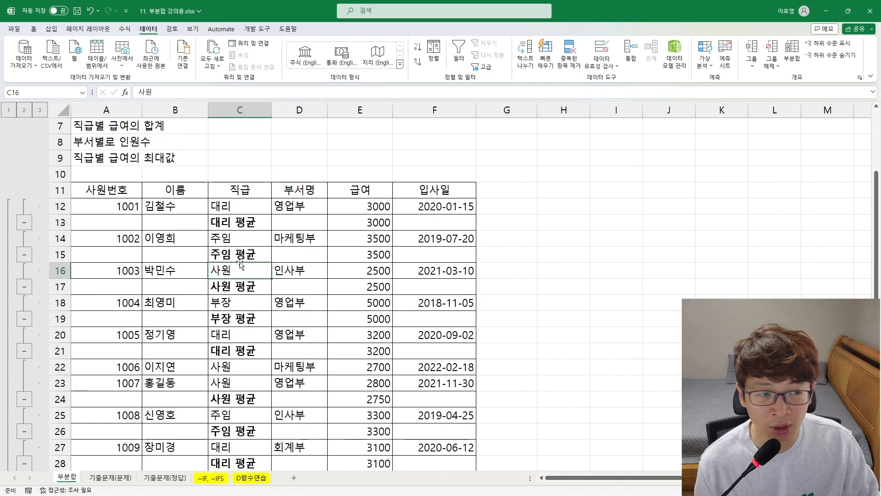
click(791, 51)
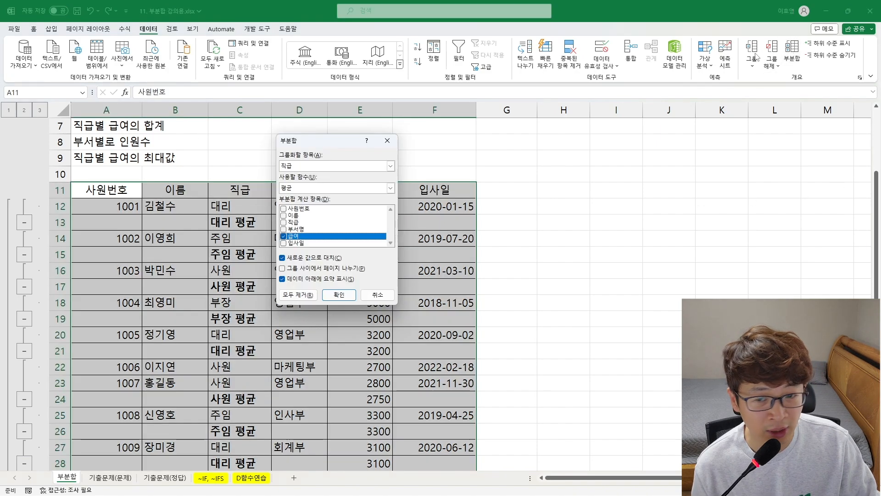
click(299, 295)
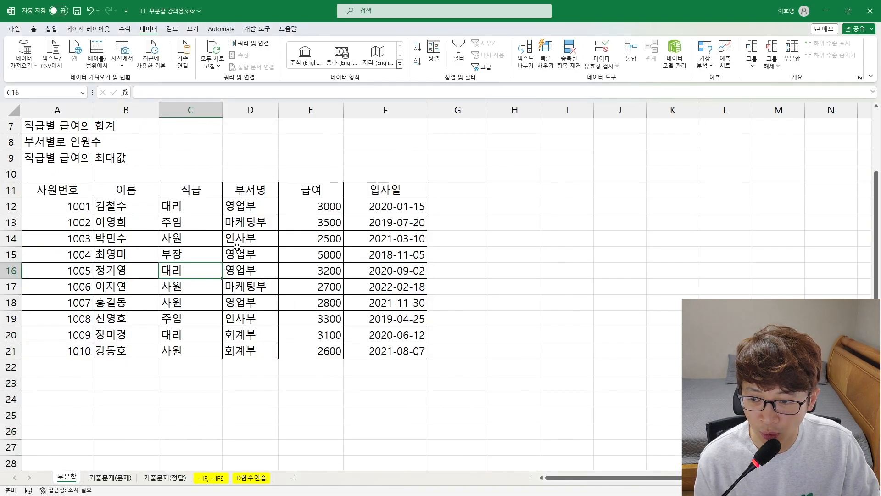
Sort the employee table by 직급 in ascending order and check the grouped 직급 entries
click(193, 193)
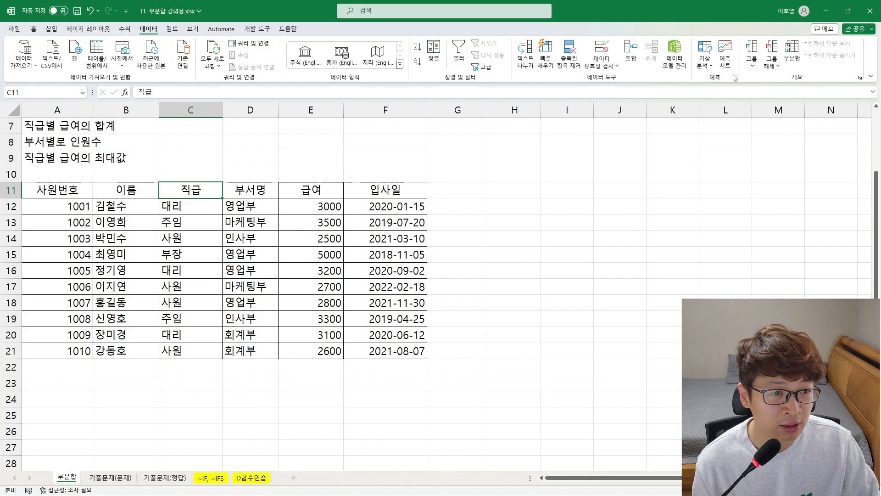
click(34, 28)
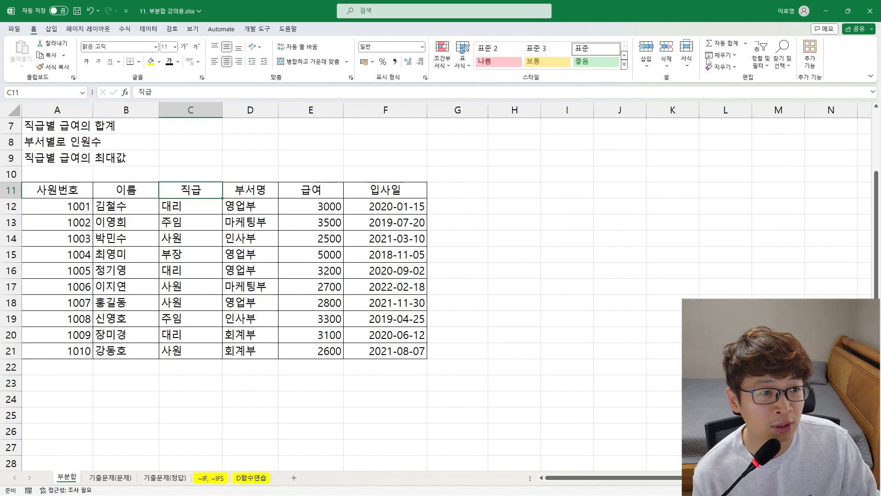
click(768, 69)
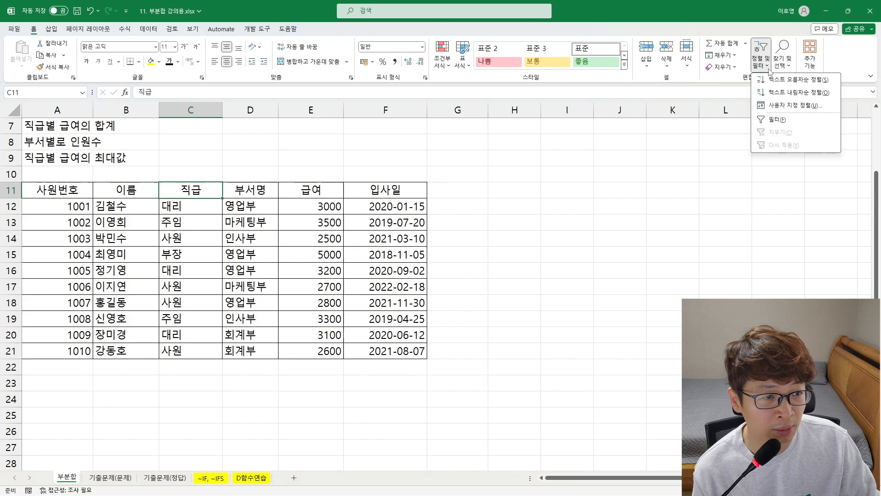
click(771, 81)
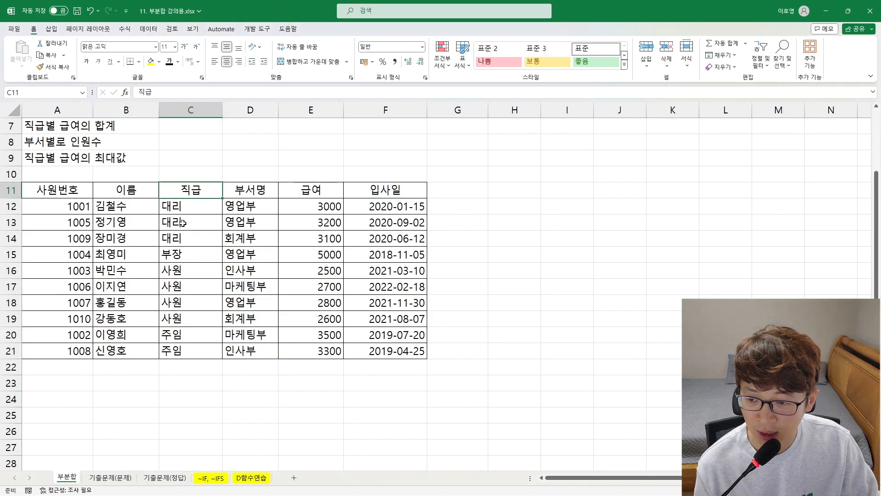
drag(183, 206, 183, 306)
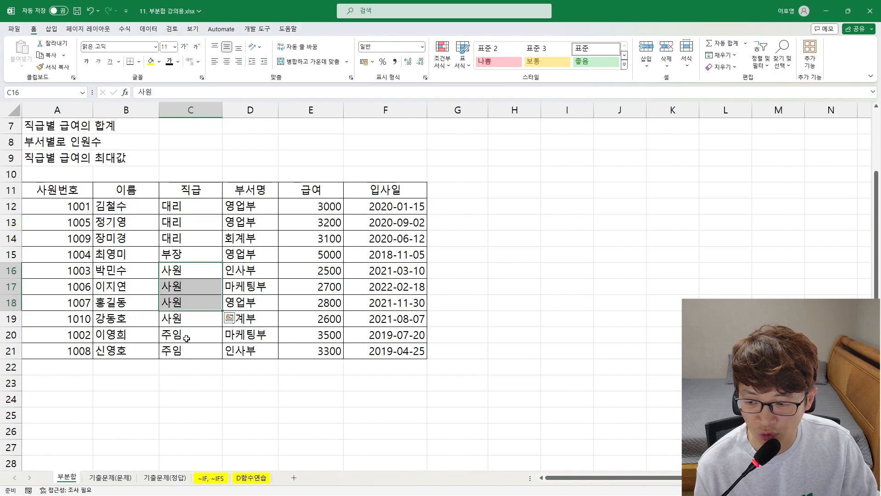
drag(186, 338, 186, 367)
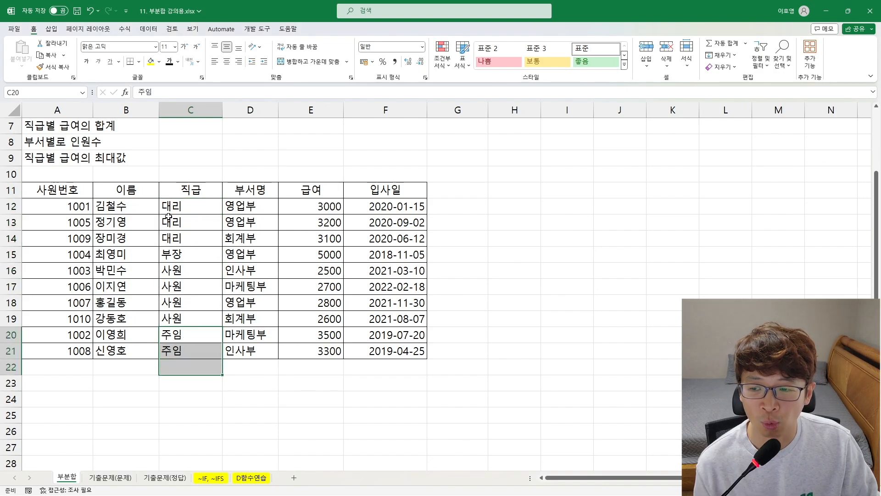
Apply subtotals to the sorted employee table, grouped by 직급 with the 평균 function on 급여
click(213, 298)
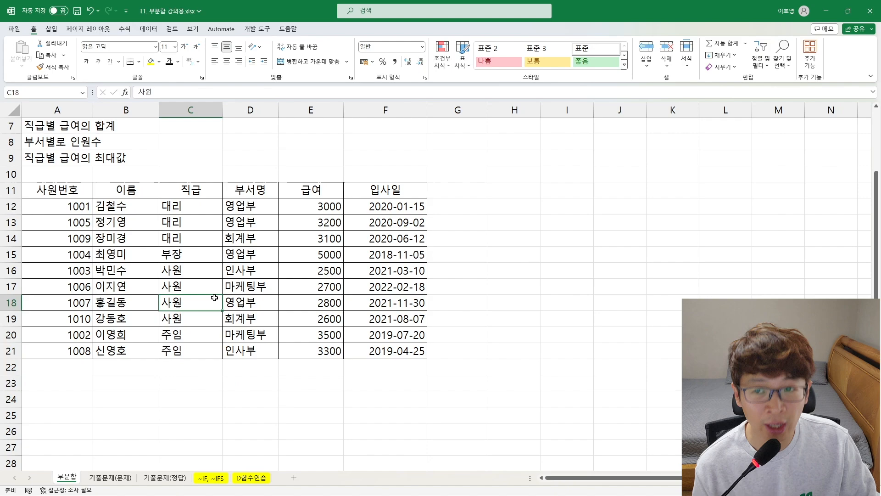
click(151, 30)
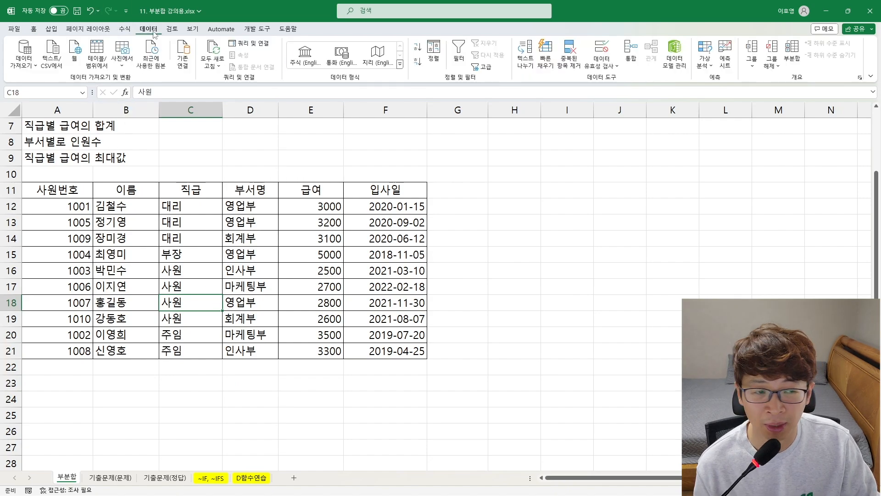
click(790, 54)
drag(331, 137, 411, 181)
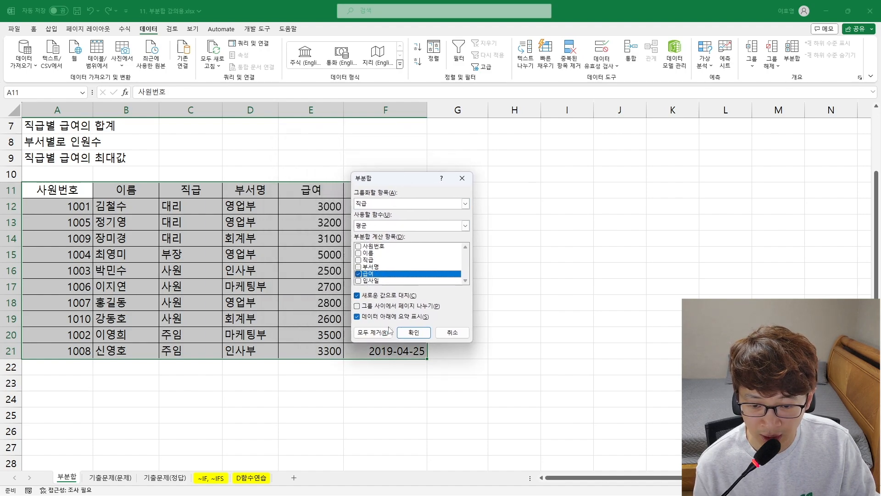
click(415, 337)
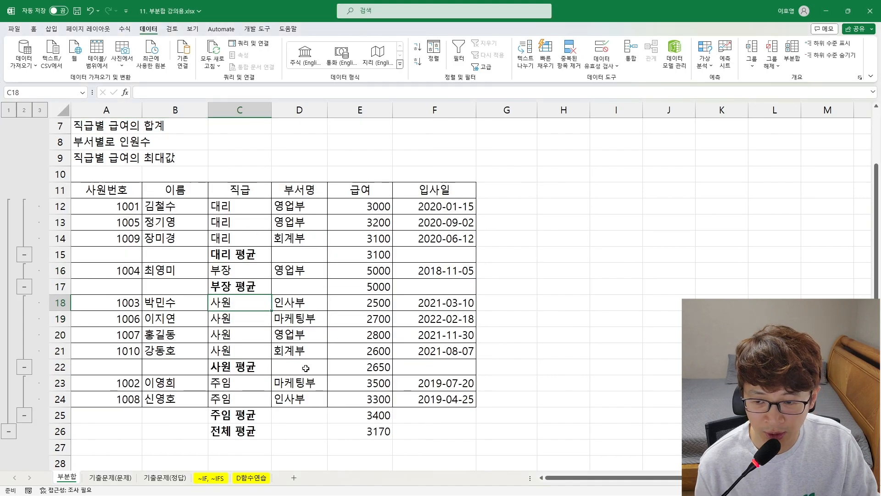
Examine the 대리, 부장, 사원 and 주임 groups with their average rows, and the 전체 평균 row
drag(251, 211, 243, 252)
click(349, 255)
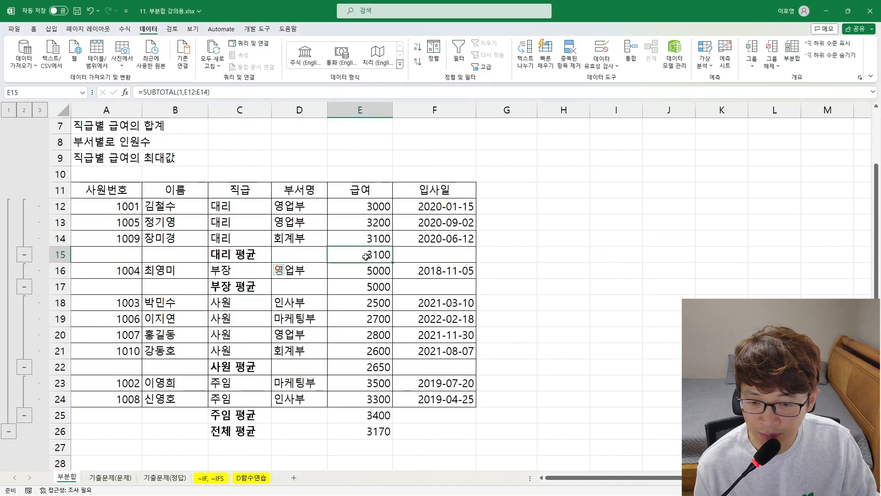
click(239, 284)
click(367, 286)
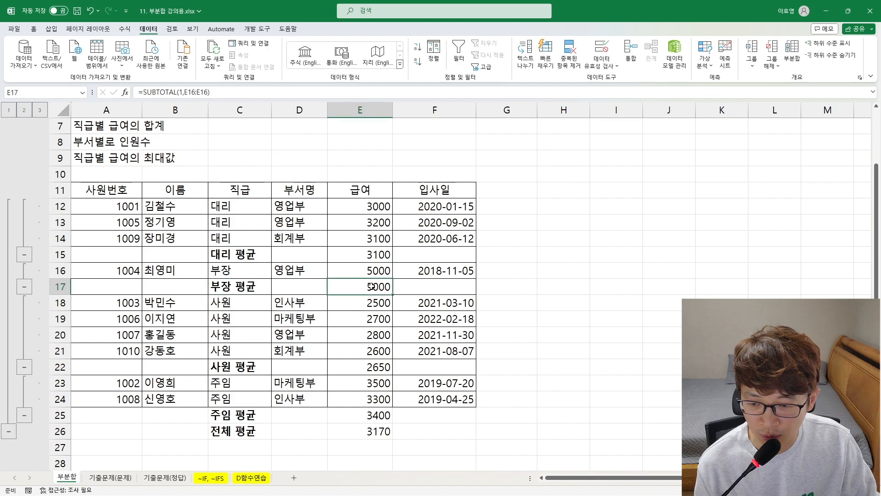
click(234, 365)
click(374, 365)
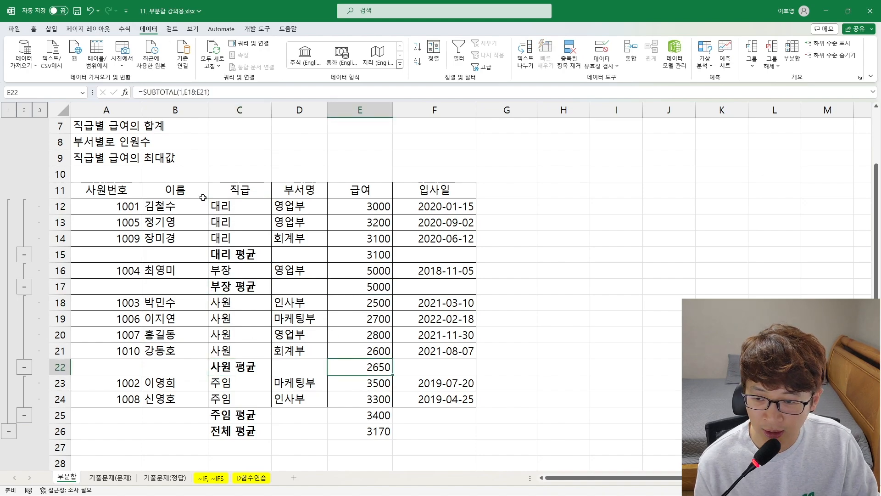
drag(114, 210, 412, 242)
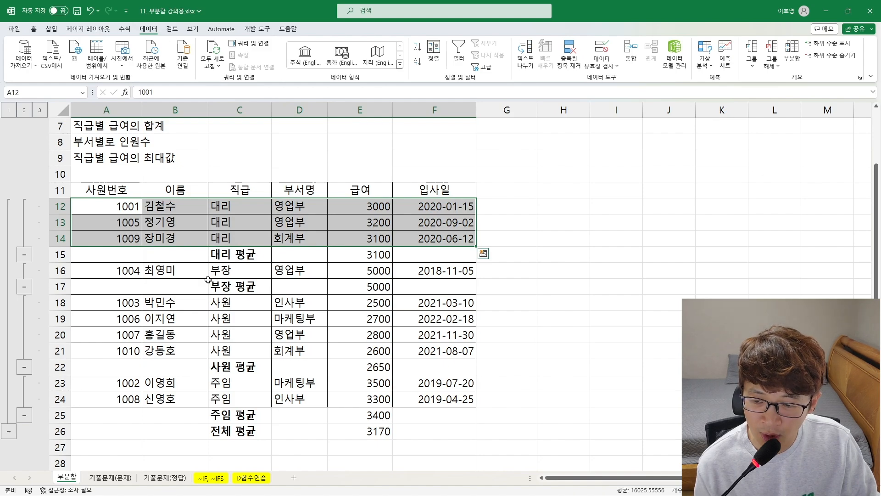
scroll(191, 341, down, 1)
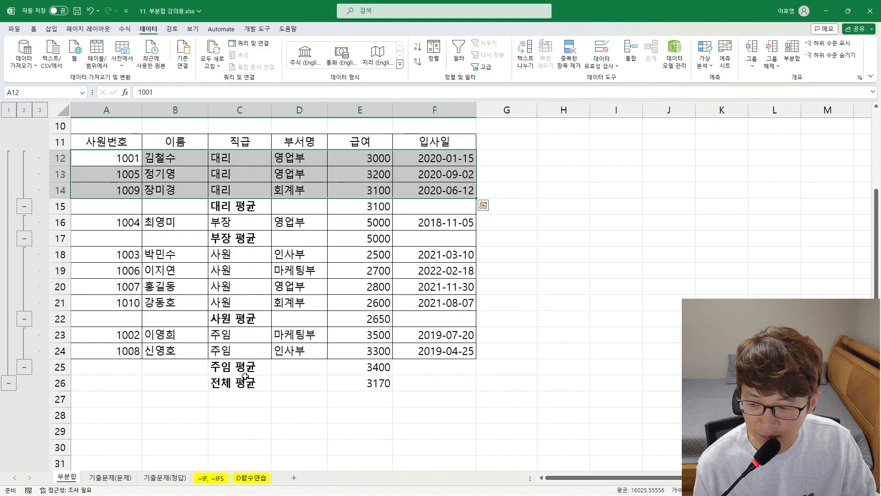
click(234, 369)
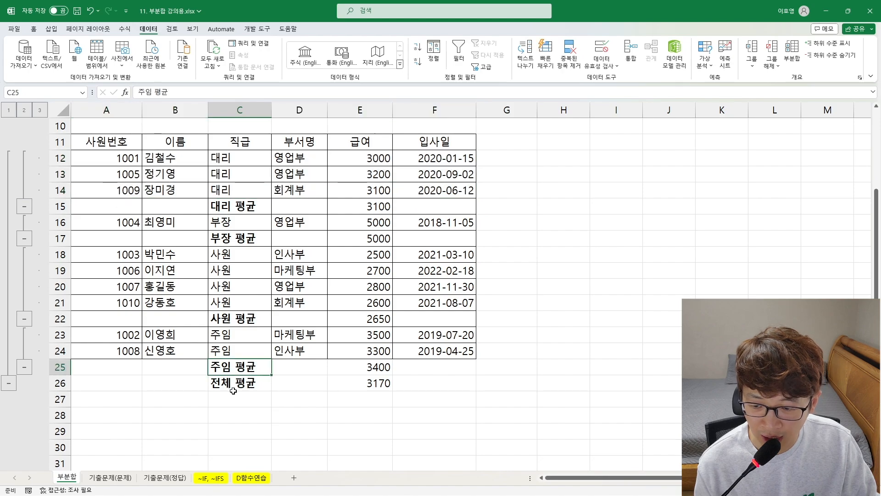
drag(232, 382, 429, 394)
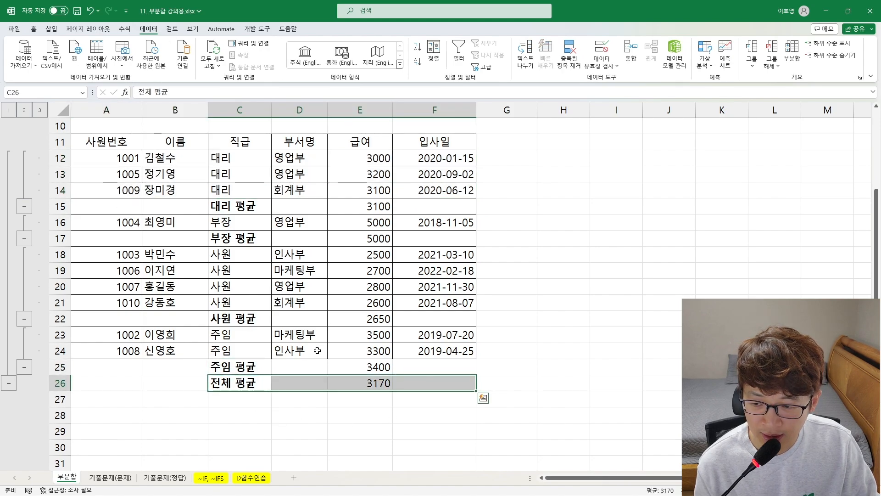
click(131, 235)
View the subtotals at outline level 1, review the 직급 averages at level 2, and expand to level 3
scroll(74, 212, up, 1)
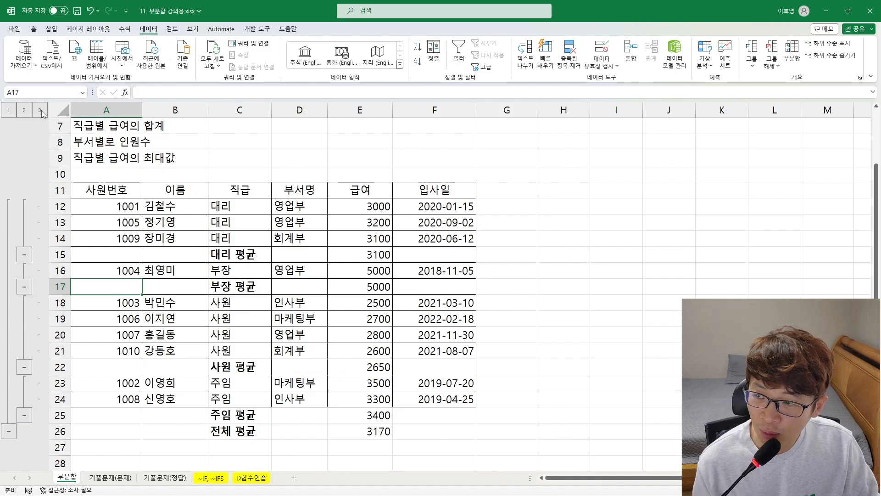
click(8, 110)
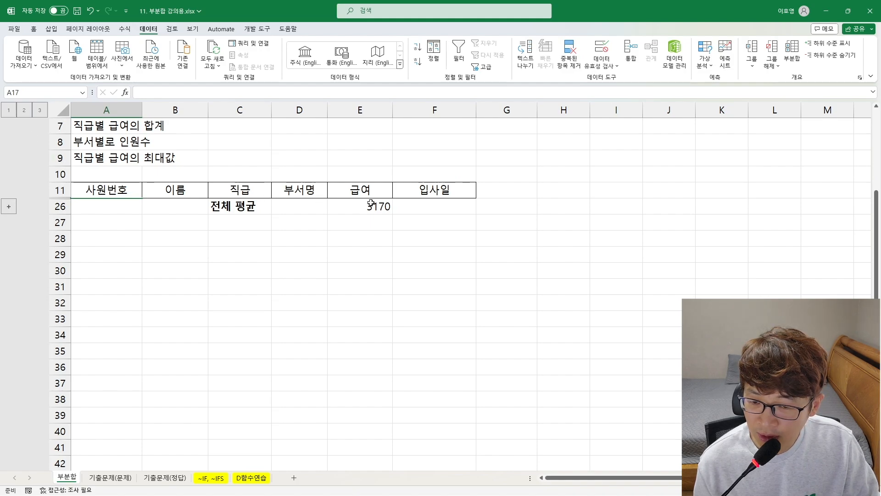
click(25, 111)
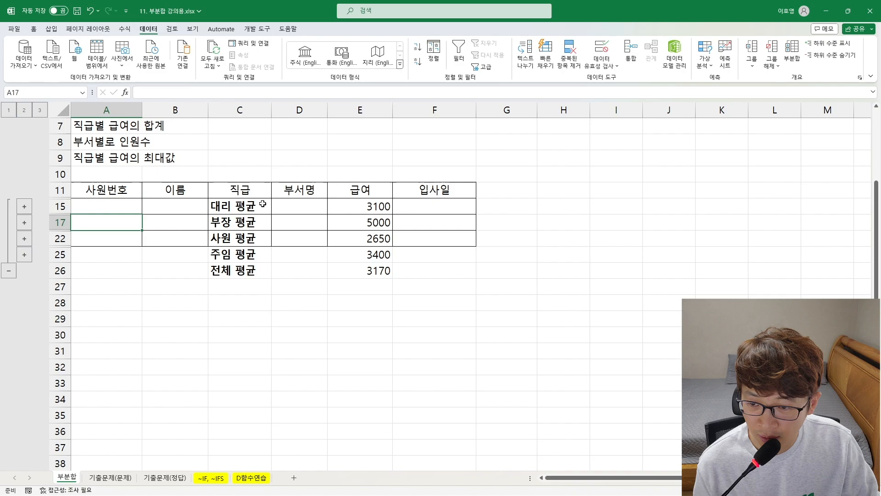
click(233, 208)
click(241, 225)
click(242, 236)
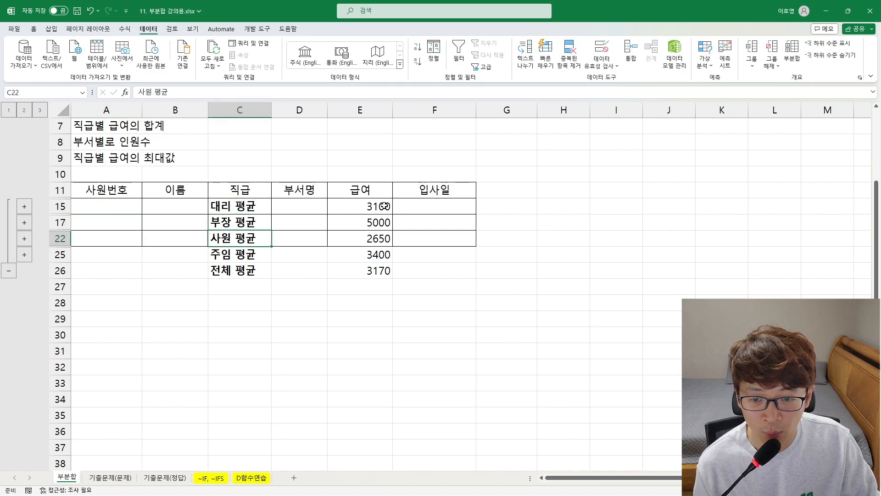
click(40, 111)
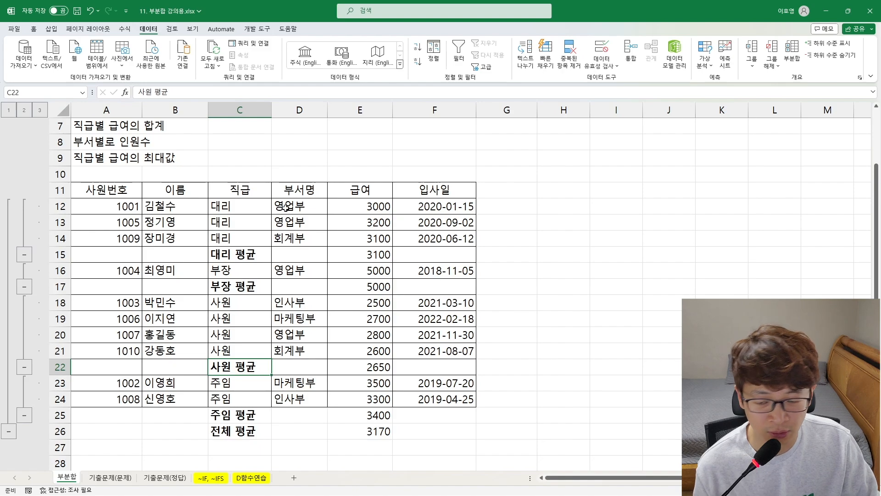
Cycle the outline through levels 2 and 1 again and return to the full detail at level 3
click(28, 111)
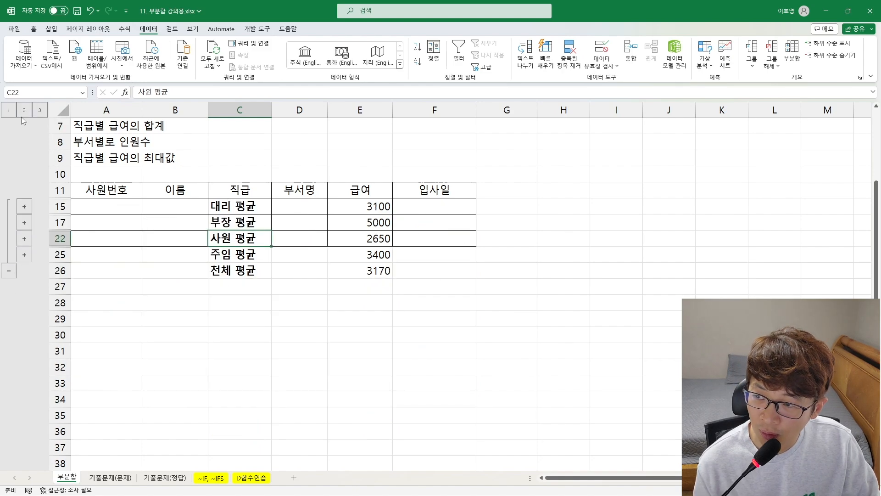
click(12, 116)
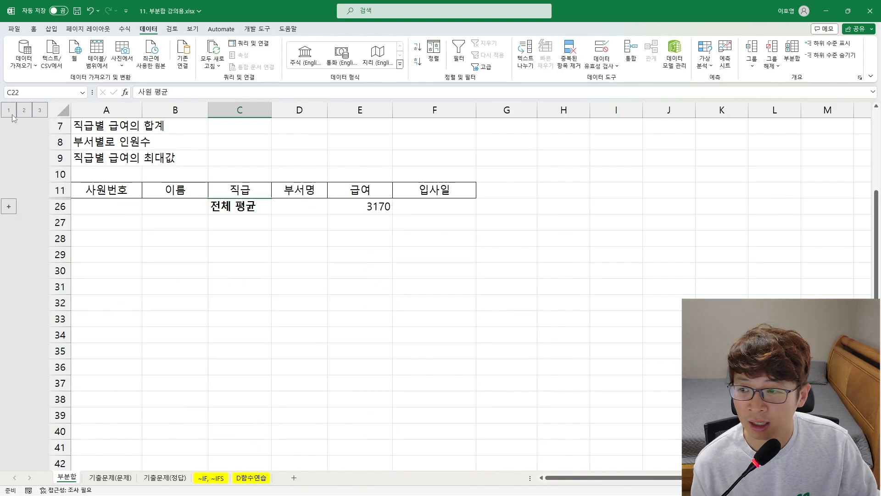
click(25, 111)
click(41, 111)
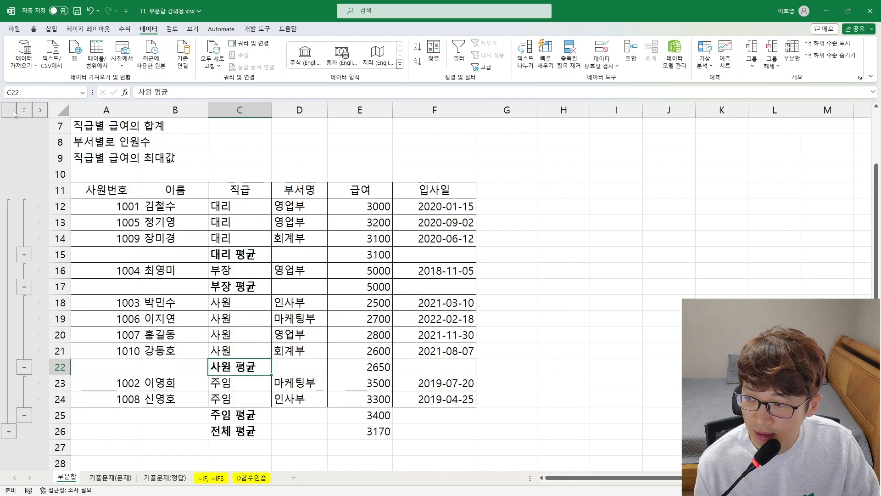
Set up a second subtotal on the employee table, grouped by 부서명 with the 개수 function
click(316, 253)
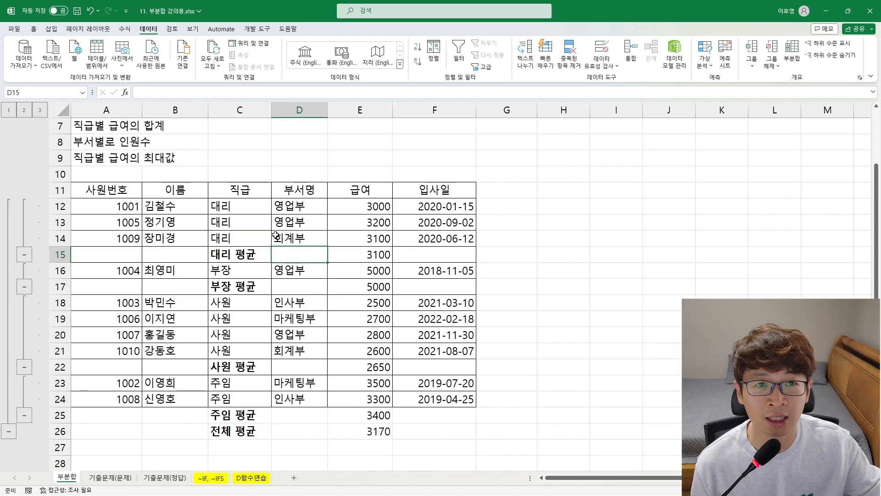
click(268, 221)
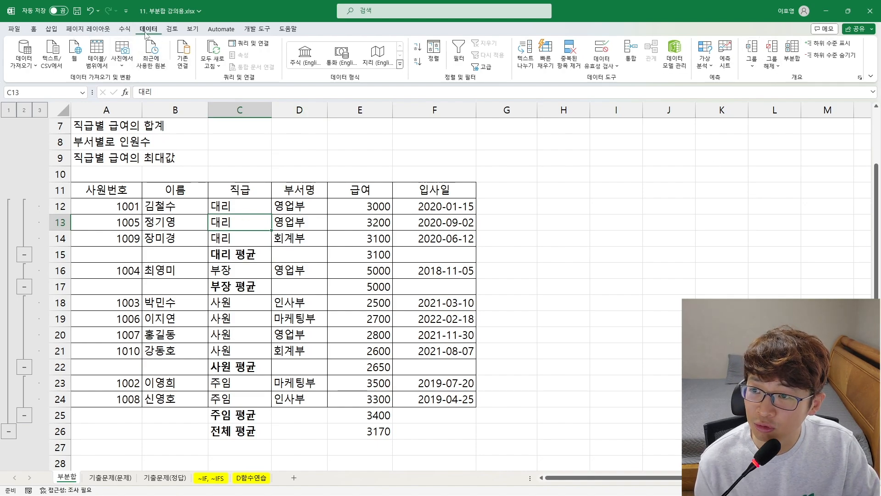
click(792, 52)
drag(385, 186, 552, 177)
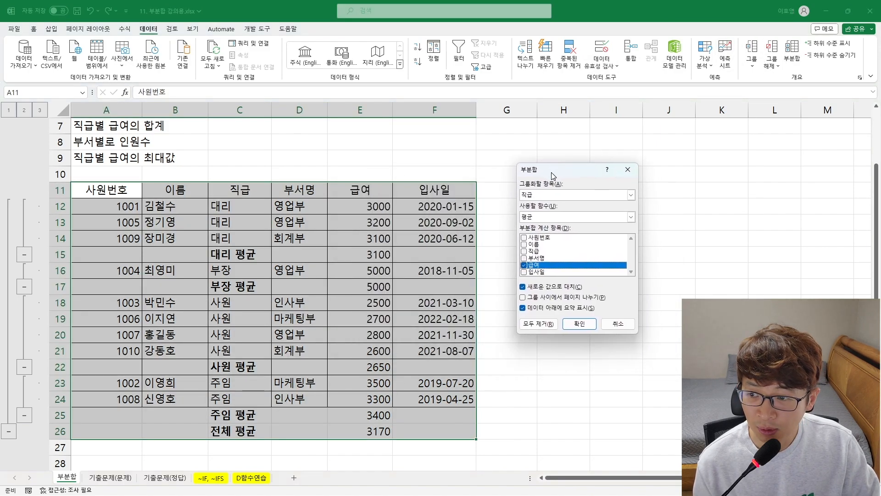
click(557, 195)
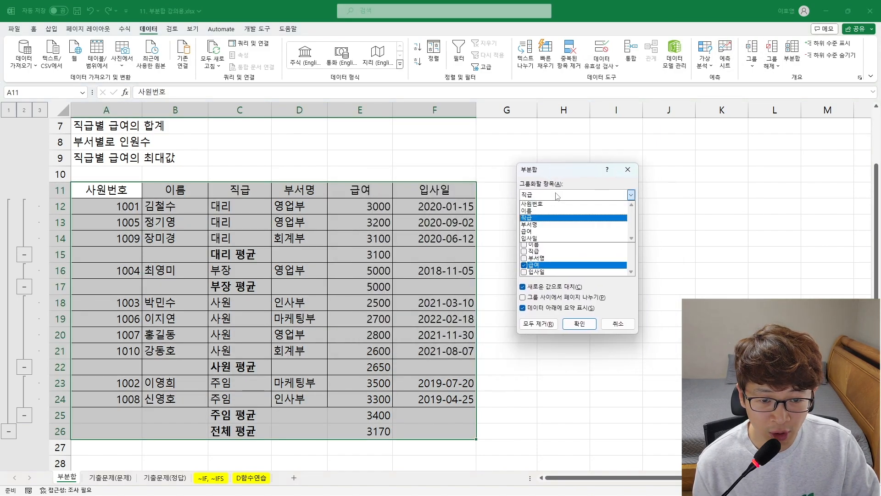
click(550, 224)
click(549, 217)
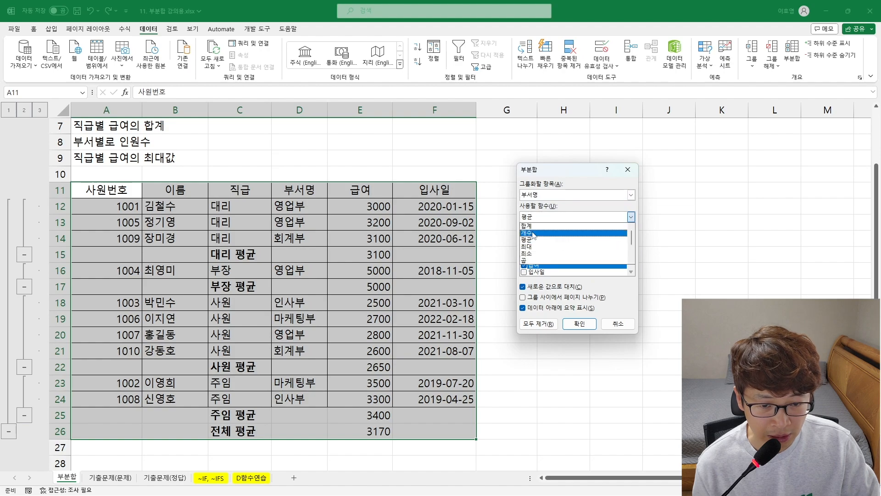
click(540, 231)
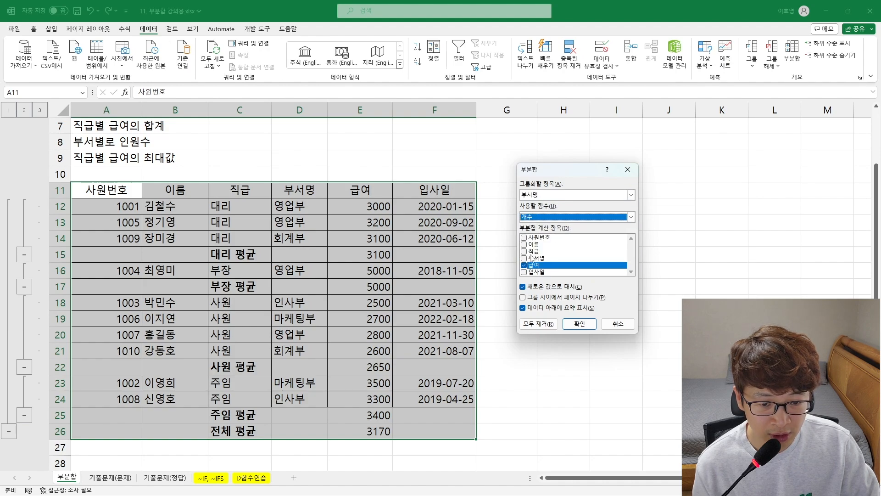
Count 사원번호 and 이름 instead of 급여, turn off 새로운 값으로 대치, and apply the nested subtotal
click(524, 265)
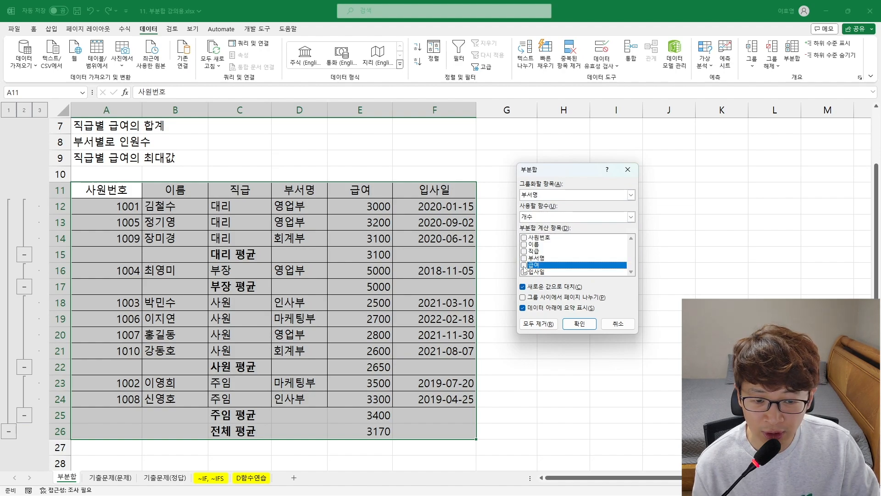
click(524, 237)
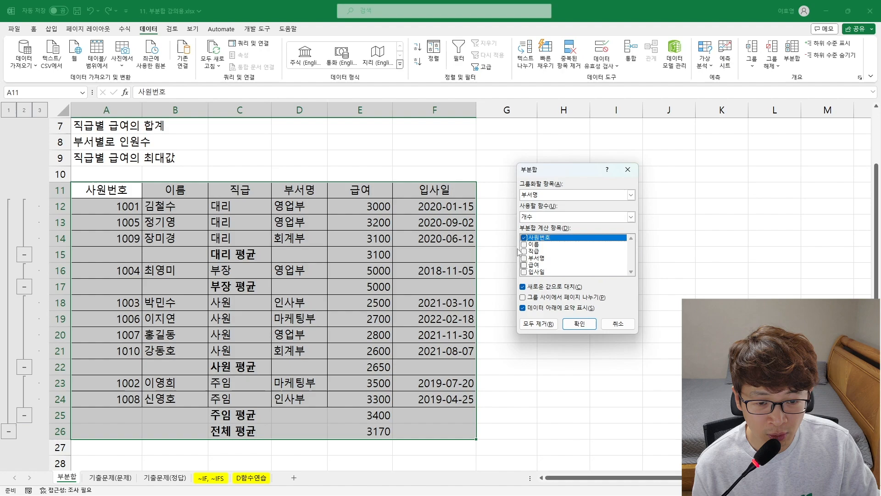
click(524, 244)
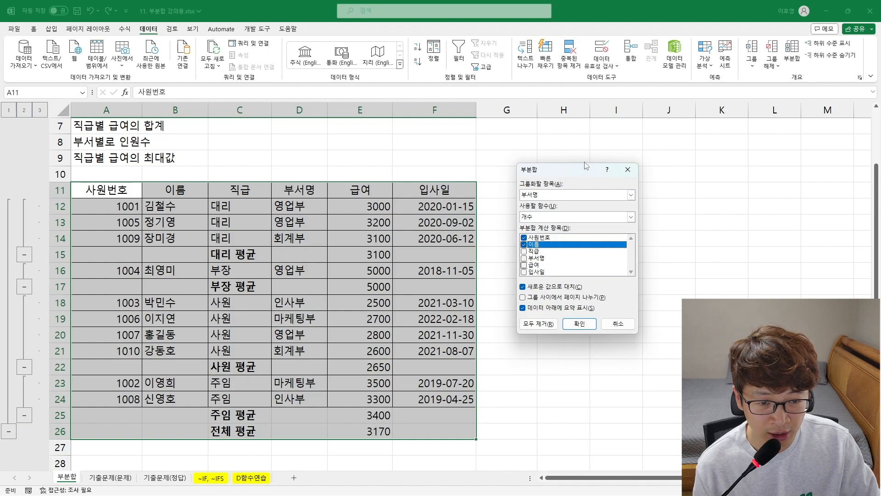
drag(586, 165, 386, 144)
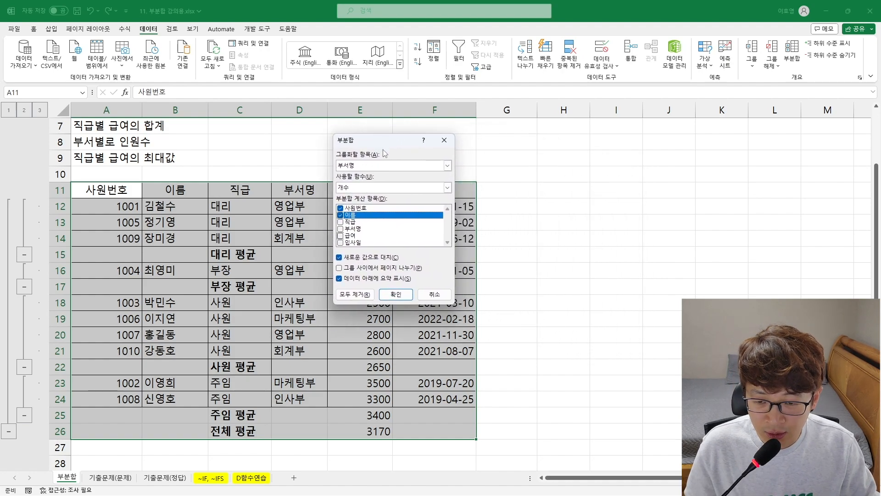
key(super+plus)
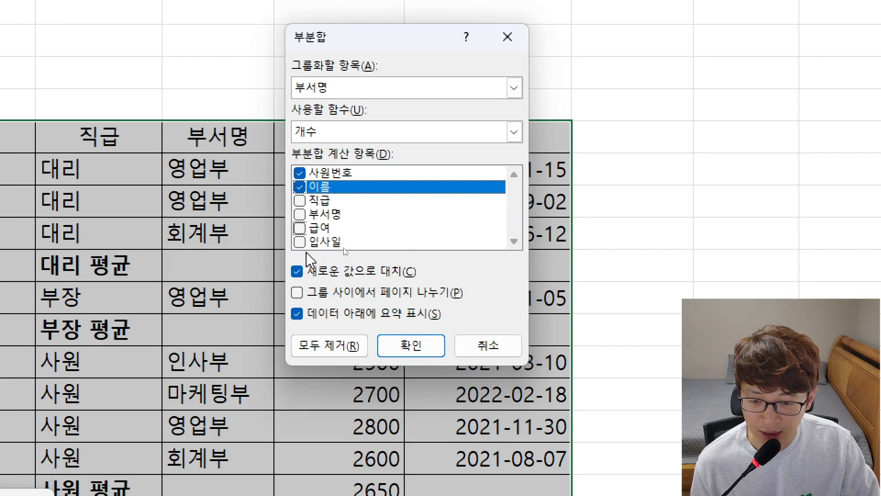
click(297, 271)
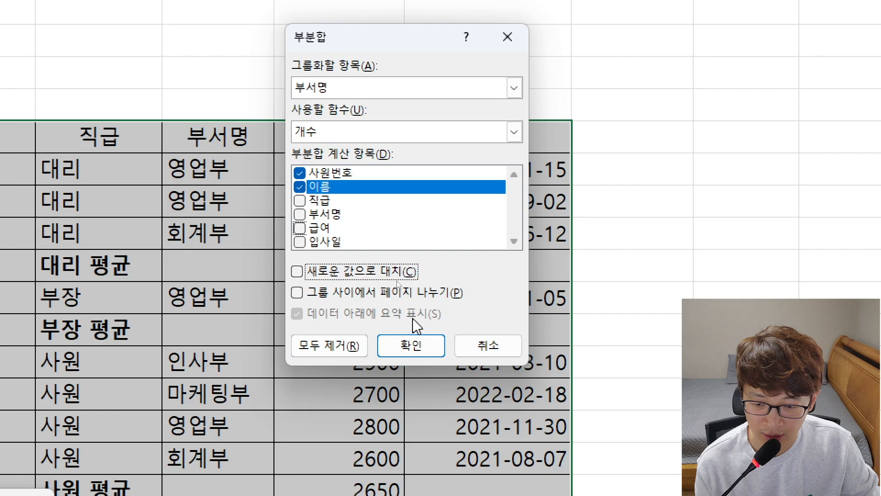
click(410, 345)
key(super+minus)
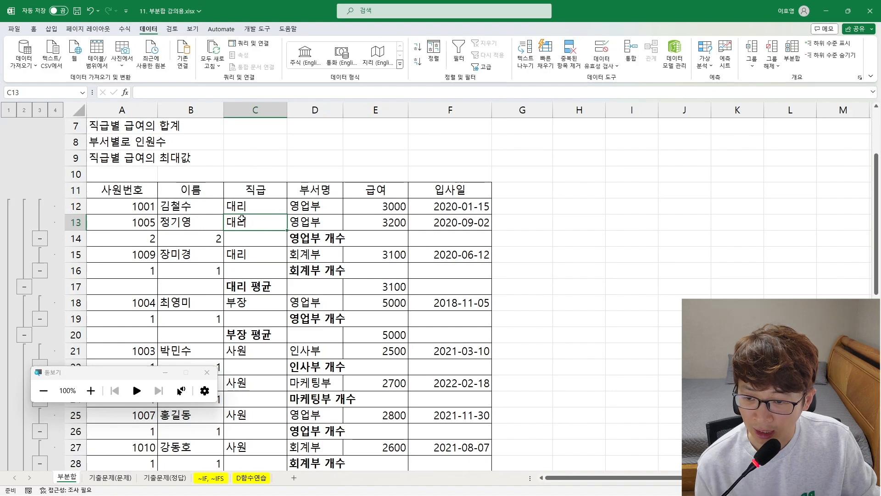
Examine the 부서명 counts of 사원번호 and 이름 nested inside the 대리 and 부장 groups
drag(238, 208, 238, 274)
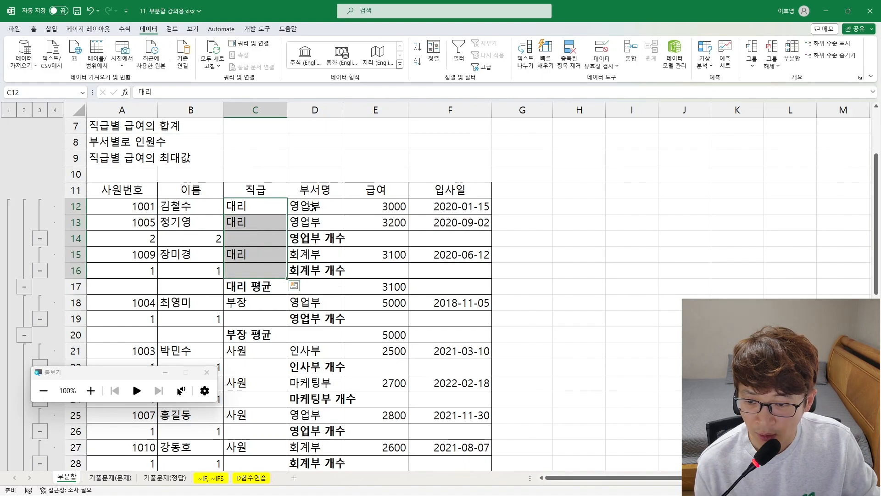
drag(134, 207, 128, 236)
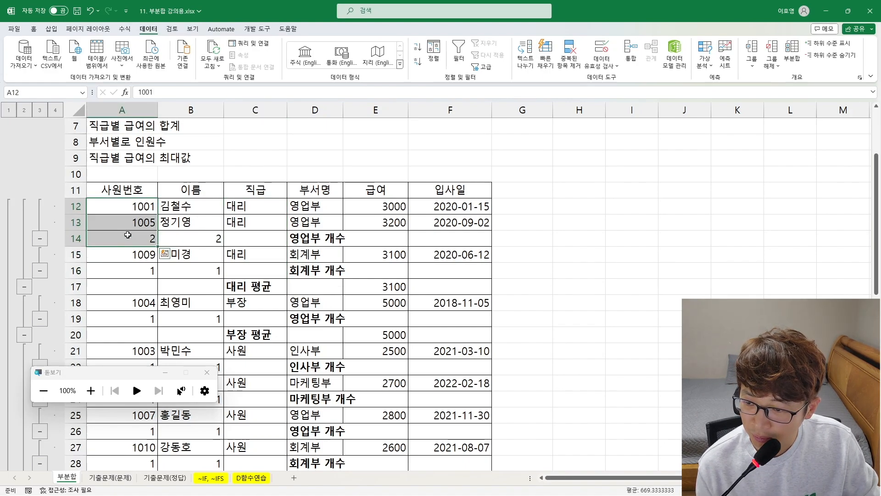
click(145, 235)
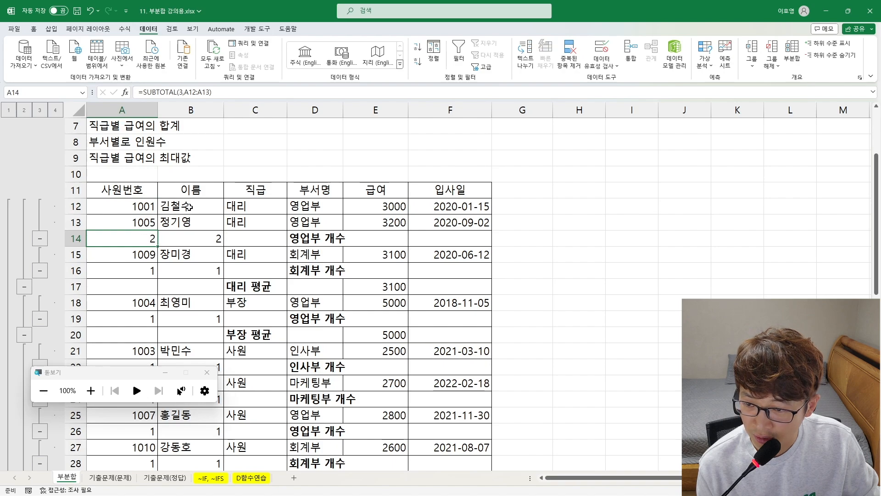
drag(189, 207, 191, 222)
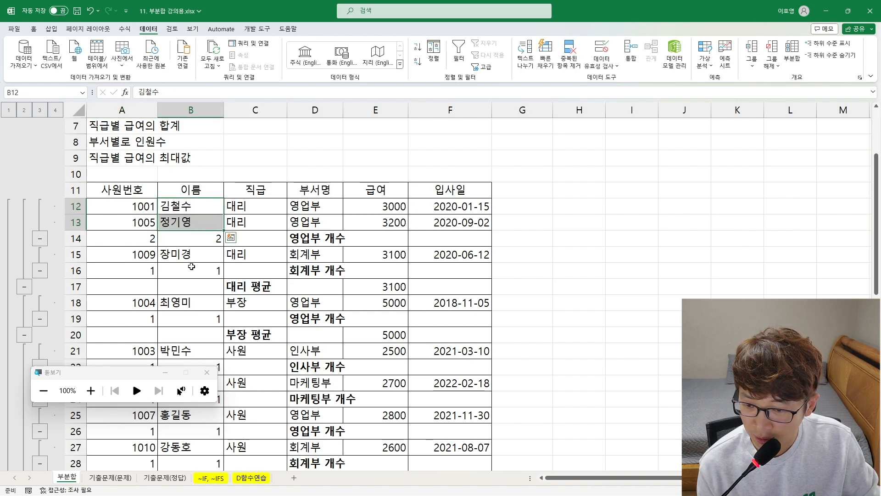
drag(133, 319, 198, 335)
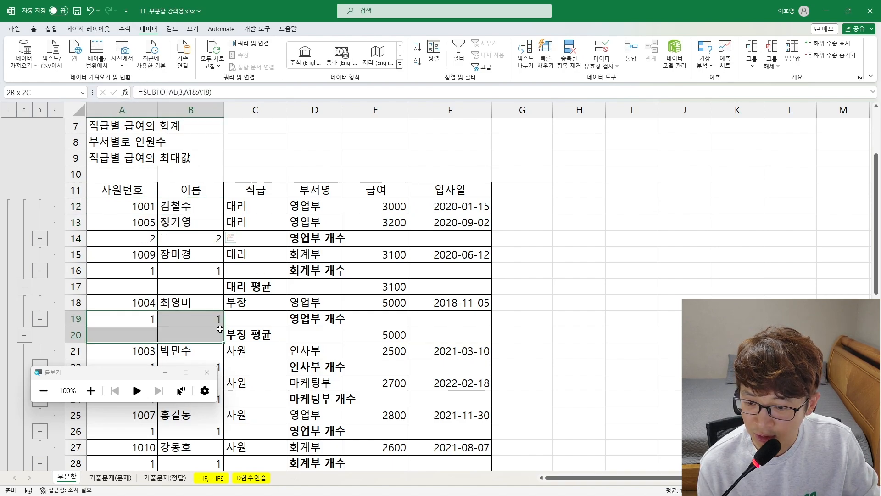
Review the remaining groups through the 전체 개수 and 전체 평균 rows, and inspect the 부분합 settings without applying them
scroll(218, 320, down, 1)
scroll(158, 325, down, 1)
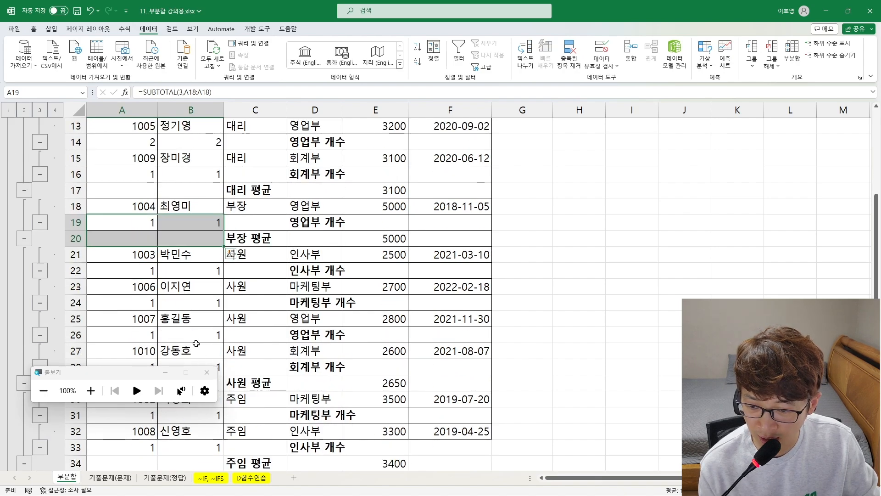
scroll(207, 344, down, 1)
click(208, 373)
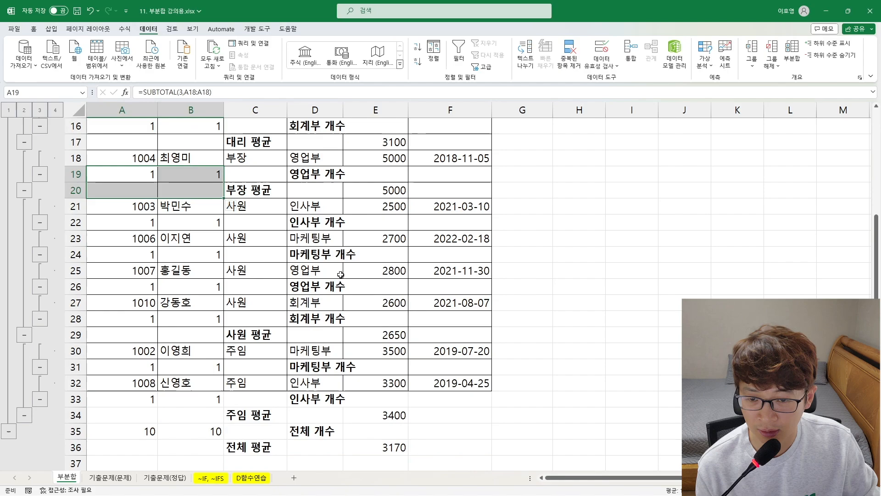
click(298, 271)
scroll(259, 269, up, 1)
scroll(259, 270, up, 2)
click(264, 243)
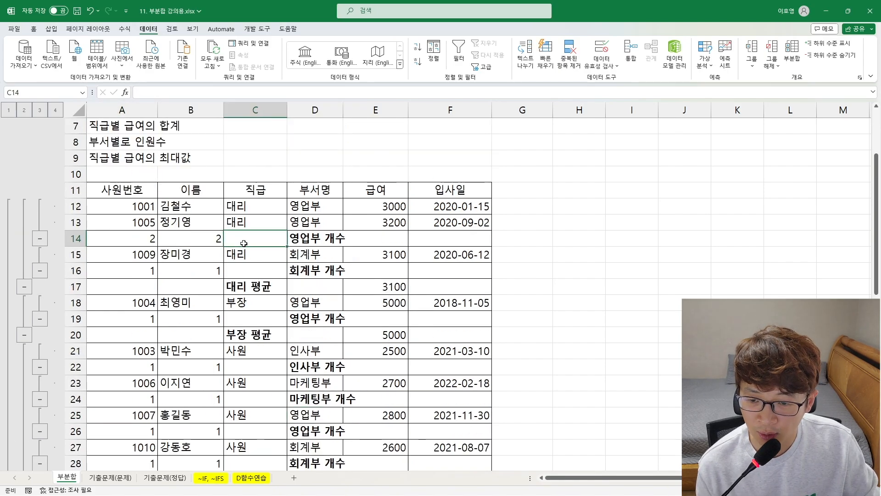
click(792, 53)
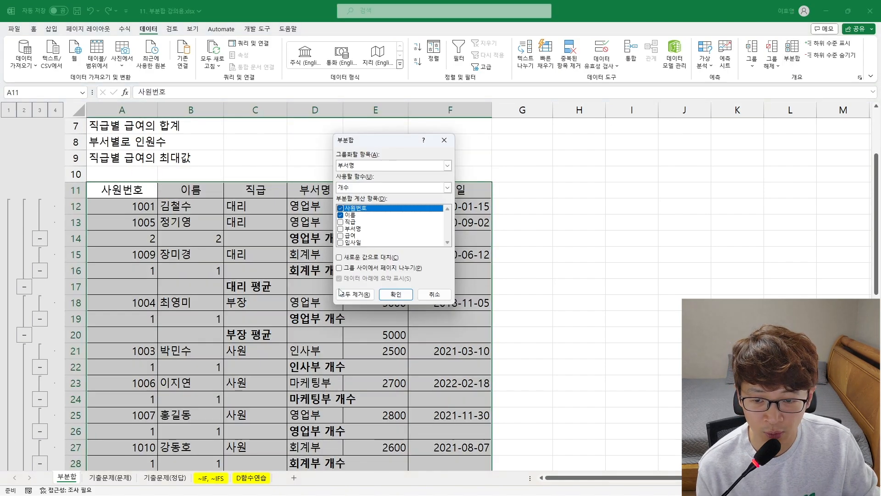
click(424, 294)
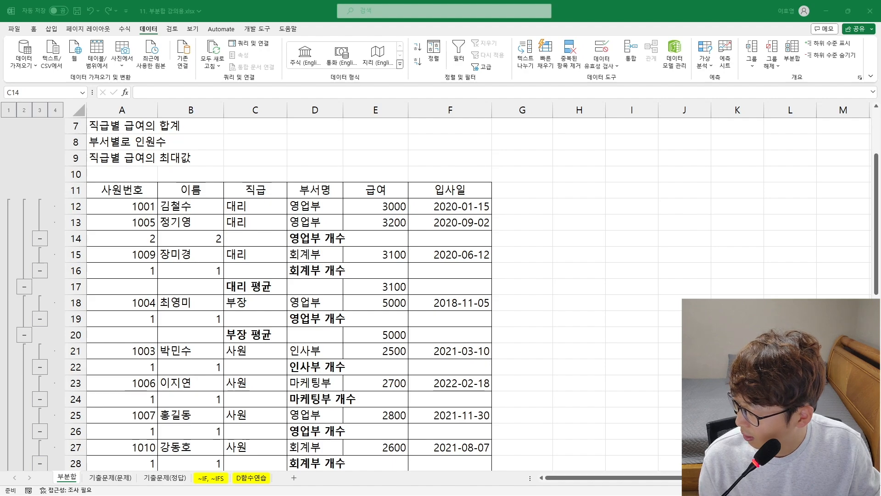
View the ~IF, ~IFS and D함수연습 sheets and return to the 부분합 sheet
click(209, 478)
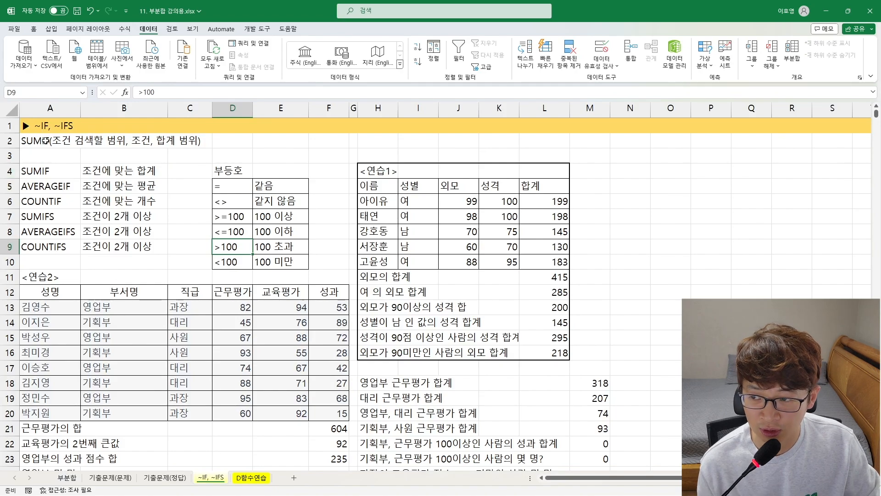
click(251, 478)
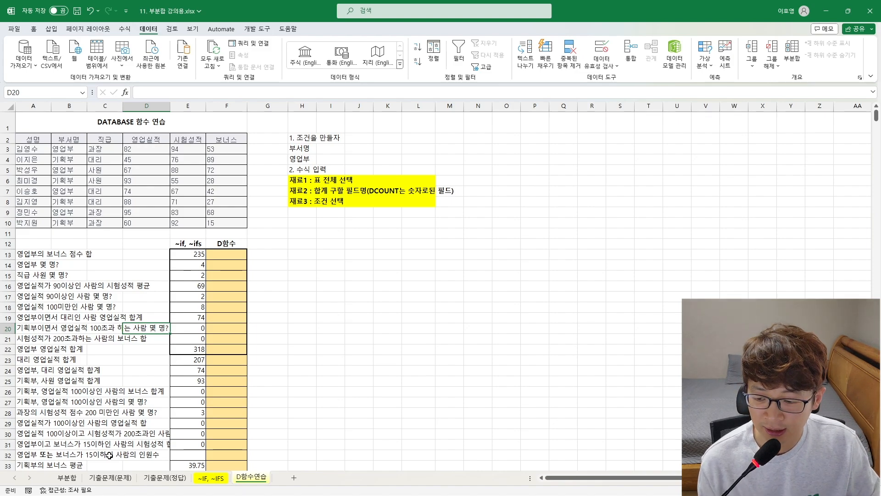
click(214, 480)
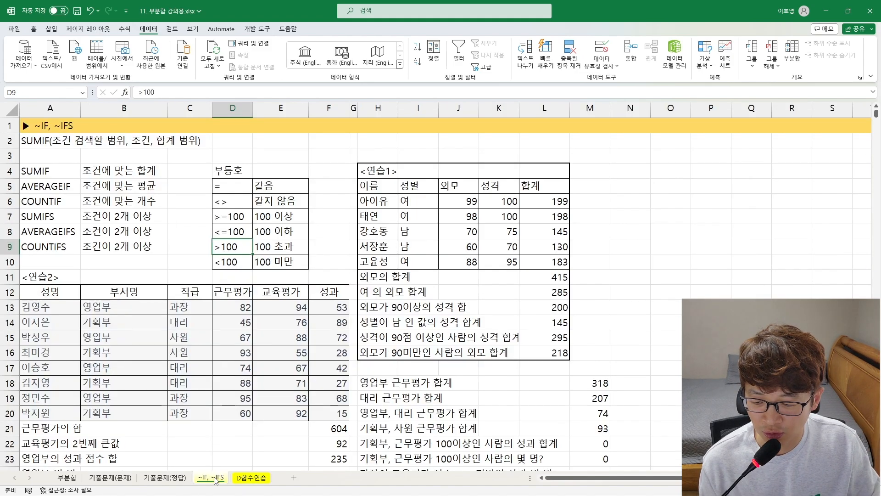
click(78, 482)
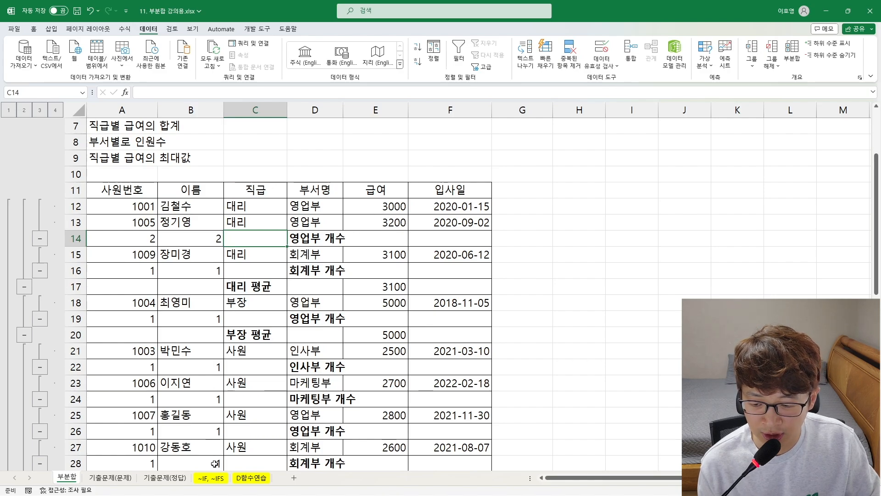
On the ~IF, ~IFS sheet, examine how 영업부의 성과 점수 합 relates to the 부서명 and 성과 columns
click(218, 478)
scroll(100, 250, down, 2)
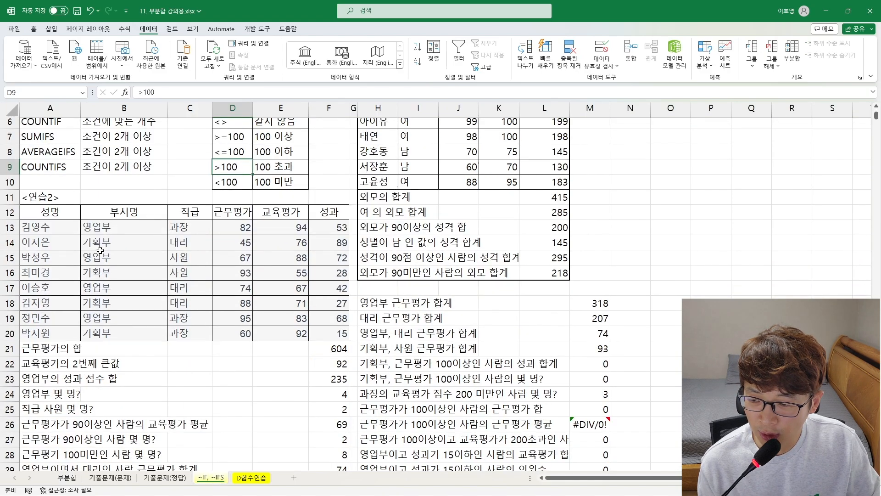
drag(111, 226, 120, 334)
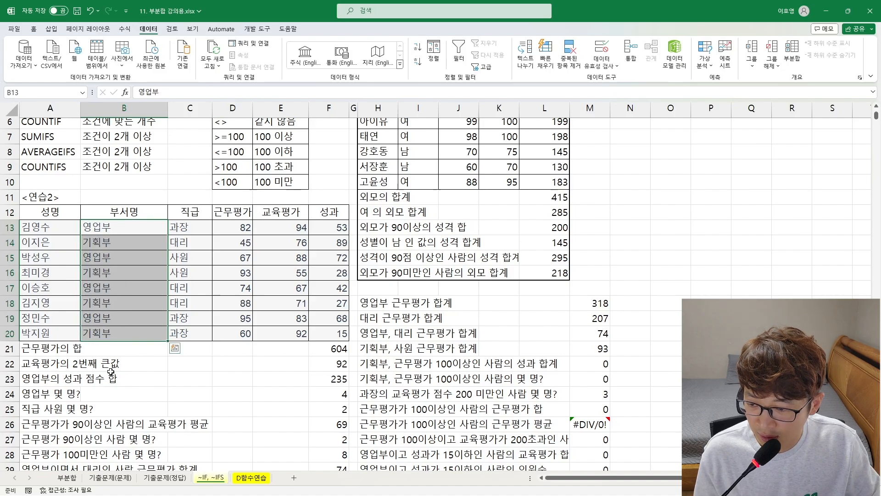
scroll(115, 367, down, 1)
click(39, 339)
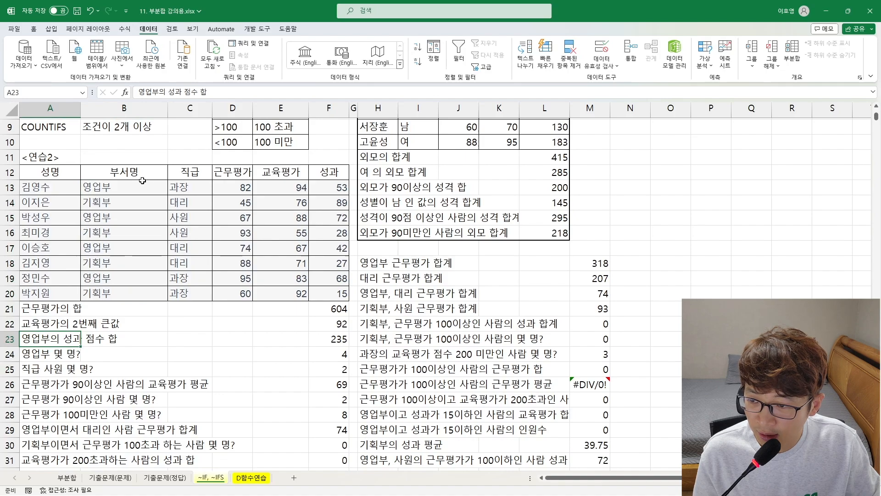
drag(103, 188, 104, 289)
drag(328, 189, 328, 295)
drag(338, 339, 59, 338)
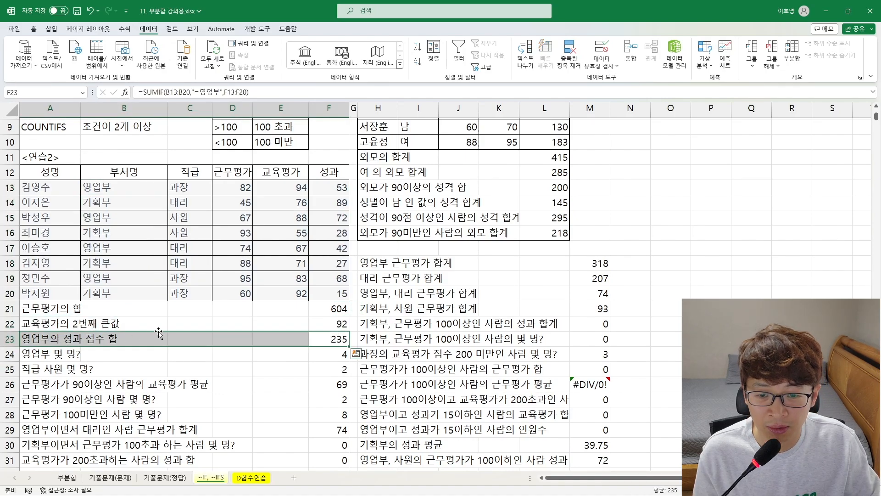
On the D함수연습 sheet, compare the ~if, ~ifs results column with the empty D함수 column from row 13 down
click(255, 481)
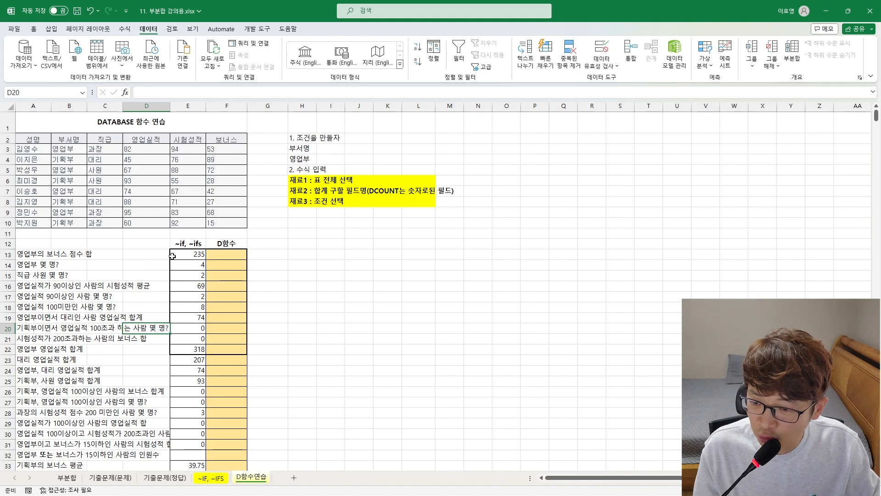
click(189, 252)
key(ctrl+shift+Down)
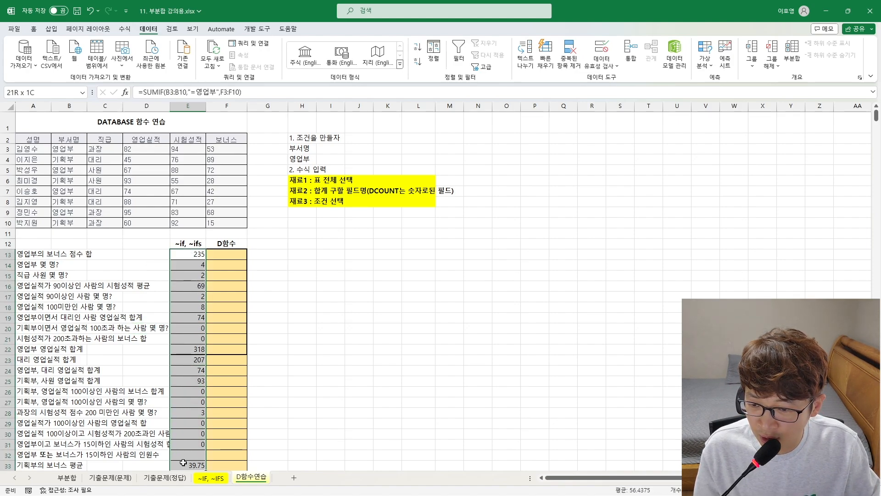
drag(238, 255, 223, 465)
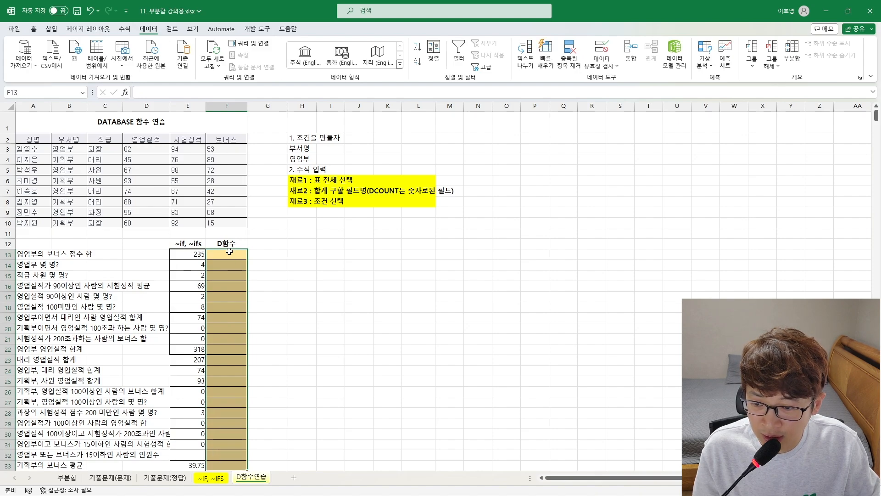
click(183, 253)
click(233, 254)
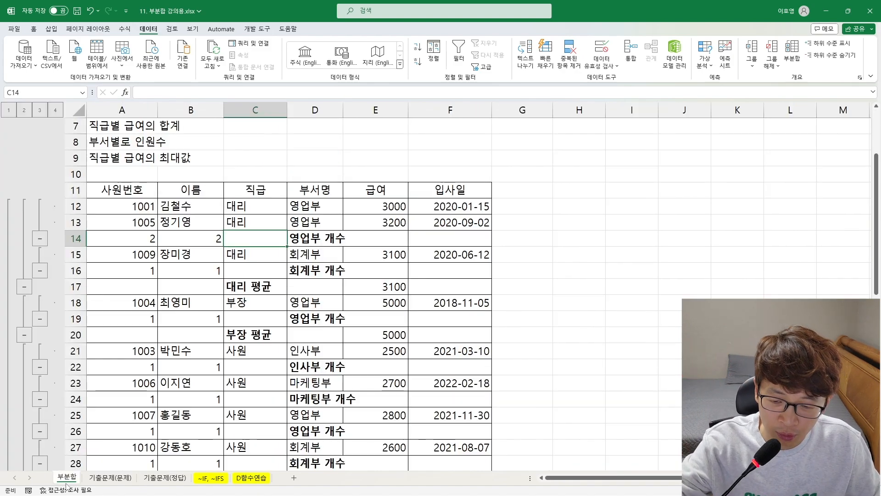
Return to the 부분합 sheet and view its description lines above the grouped table
click(66, 477)
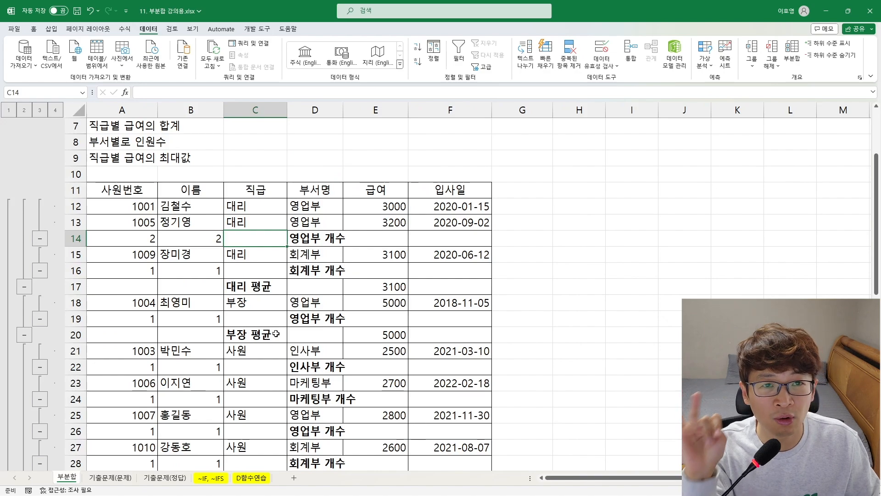
scroll(353, 319, up, 2)
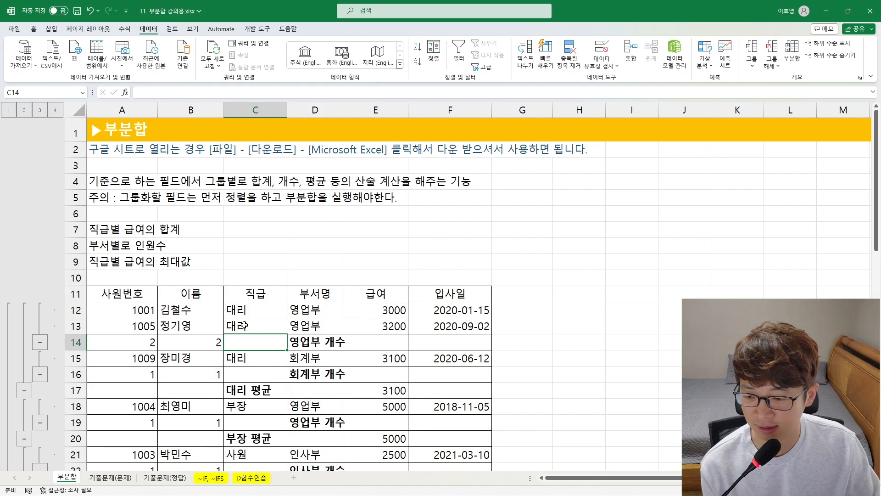
click(177, 379)
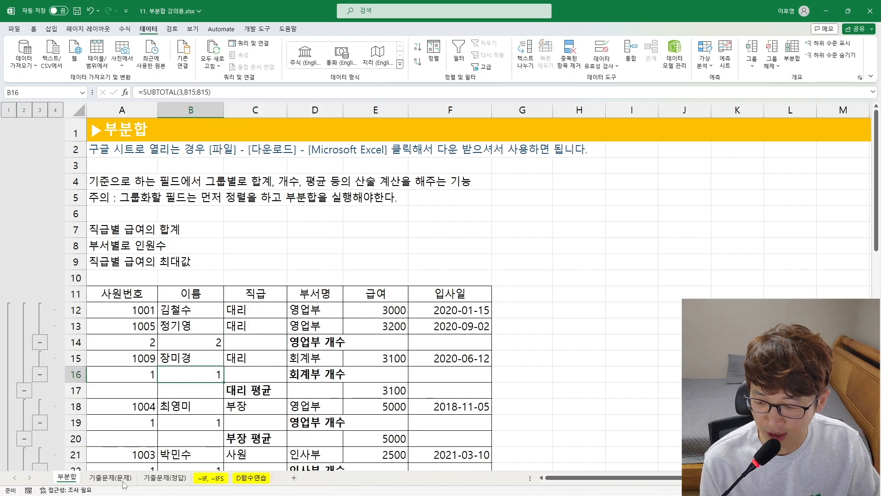
On the 기출문제(문제) sheet, remove bold from the answer choices in A19, A36 and A44
click(123, 478)
scroll(182, 341, up, 8)
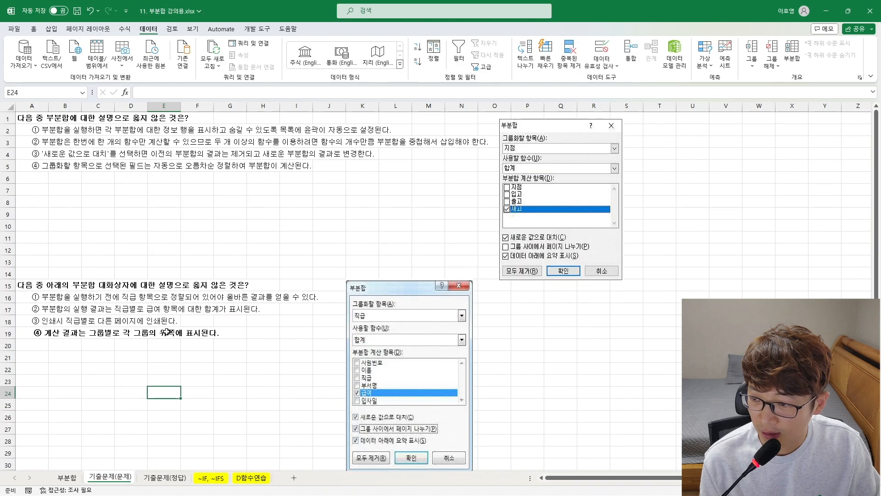
click(31, 331)
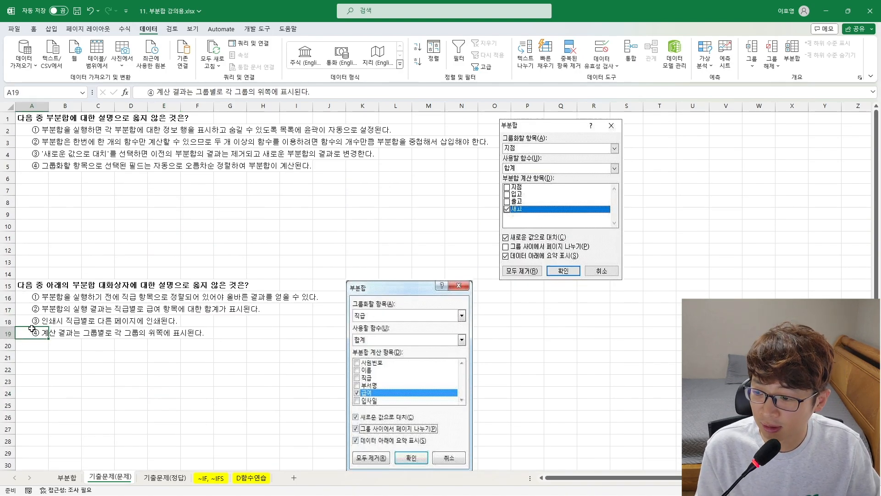
scroll(130, 339, down, 4)
click(36, 409)
scroll(117, 366, down, 3)
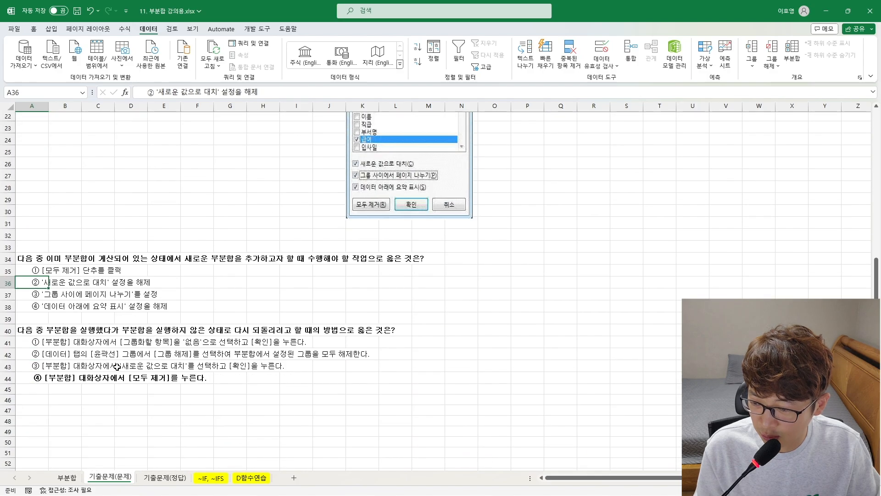
click(36, 378)
scroll(154, 349, up, 7)
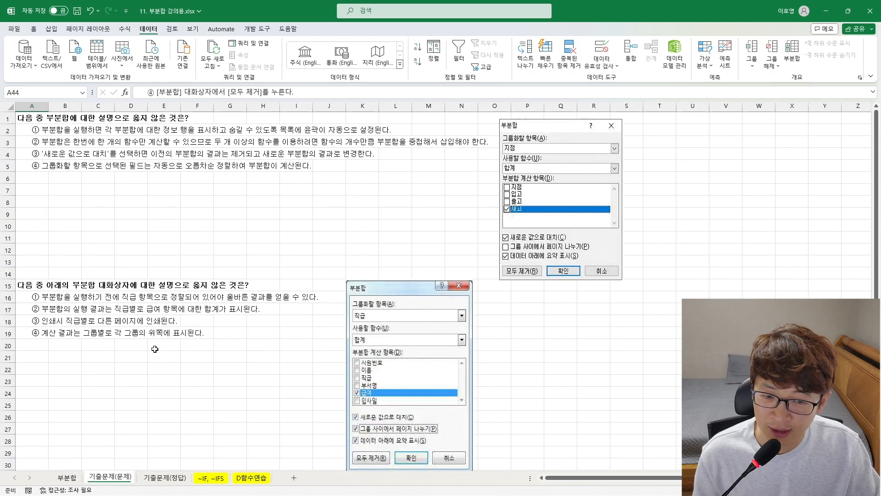
Place the first question's 부분합 dialog picture directly below its answer choices, around columns F to I
click(163, 202)
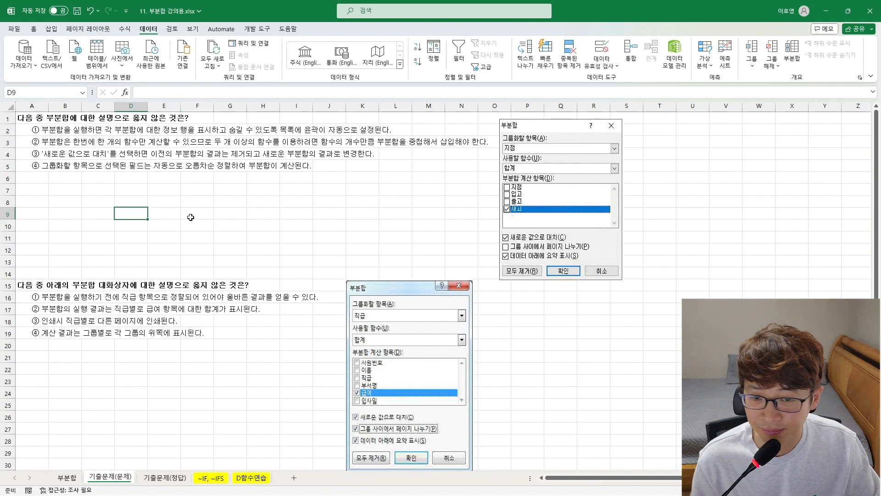
drag(535, 193, 148, 255)
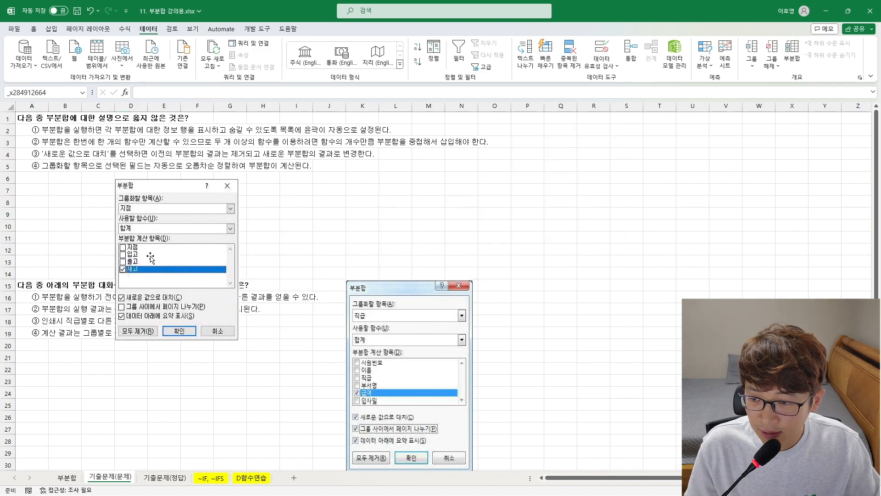
scroll(98, 255, up, 3)
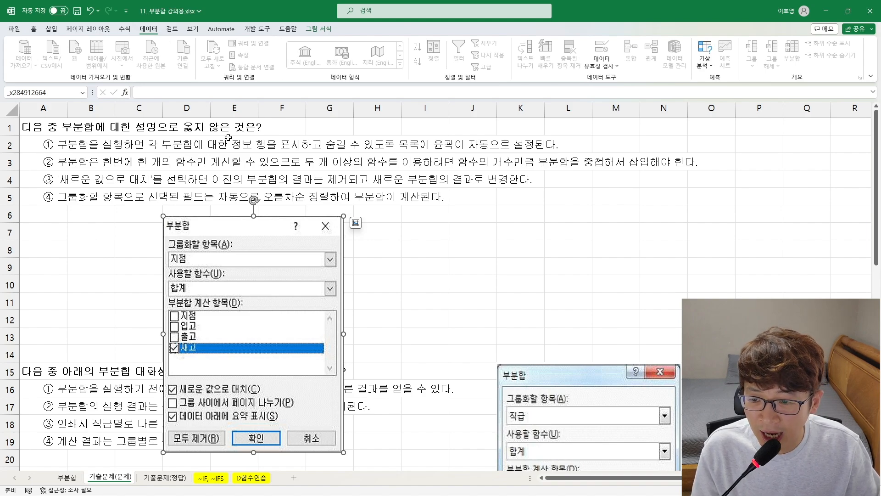
drag(254, 298, 349, 300)
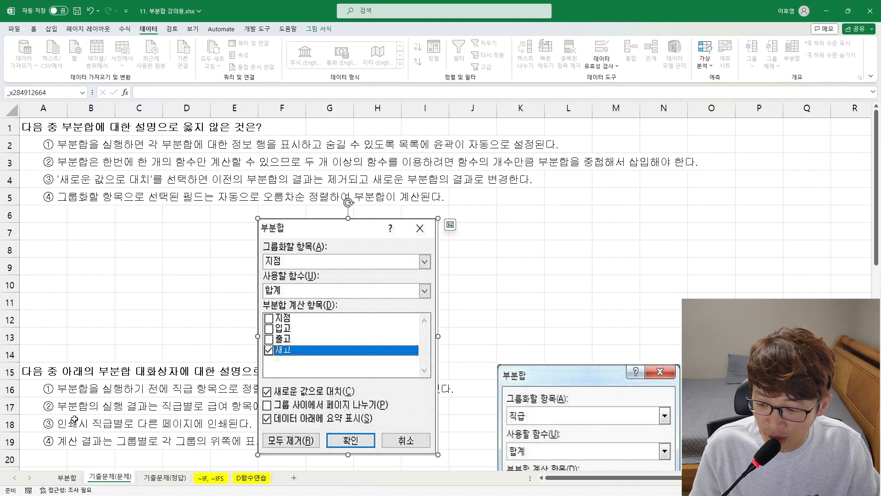
On the 부분합 sheet, examine the first 영업부 개수 row and view the table at outline levels 1 through 4
click(153, 375)
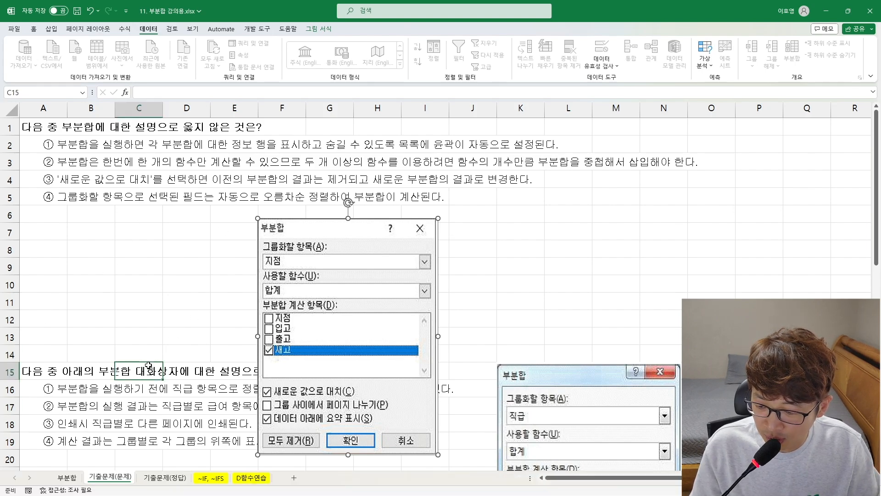
click(68, 477)
scroll(140, 329, down, 1)
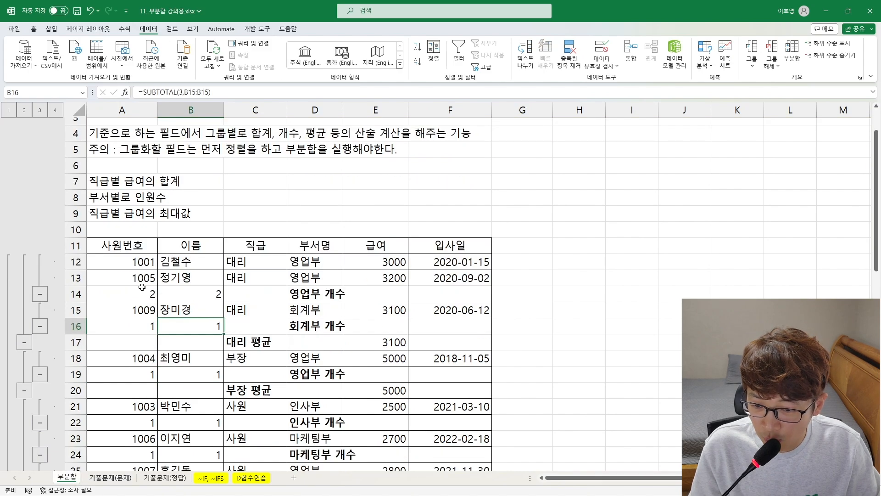
drag(141, 286, 486, 296)
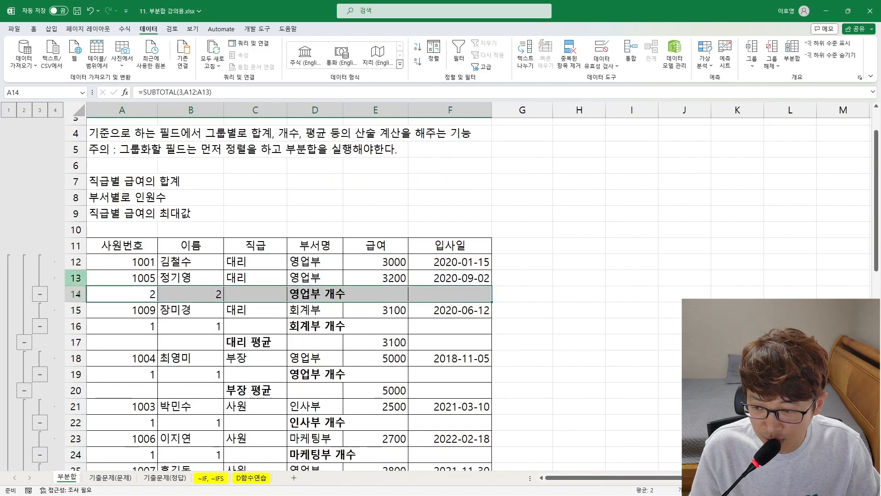
click(9, 110)
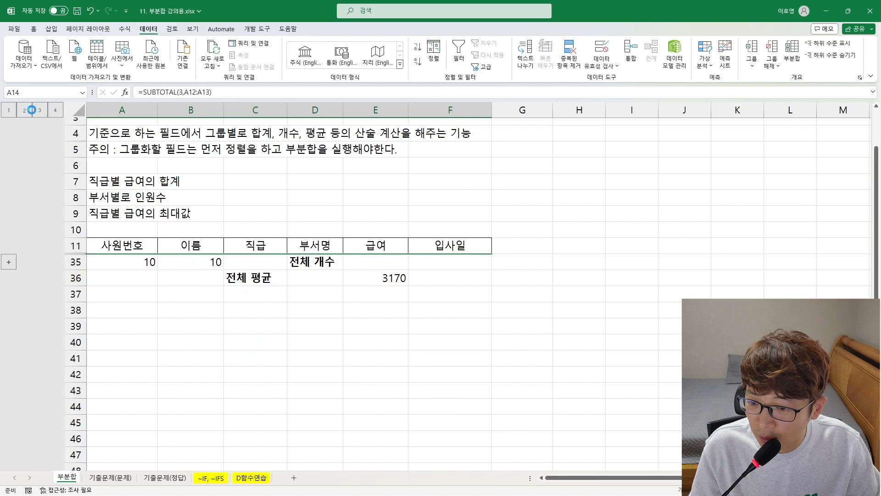
click(24, 110)
click(40, 110)
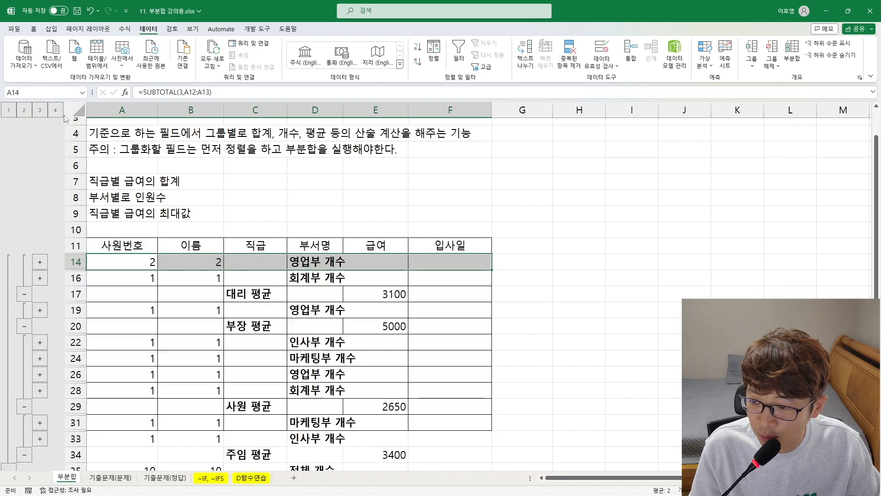
click(55, 110)
click(220, 282)
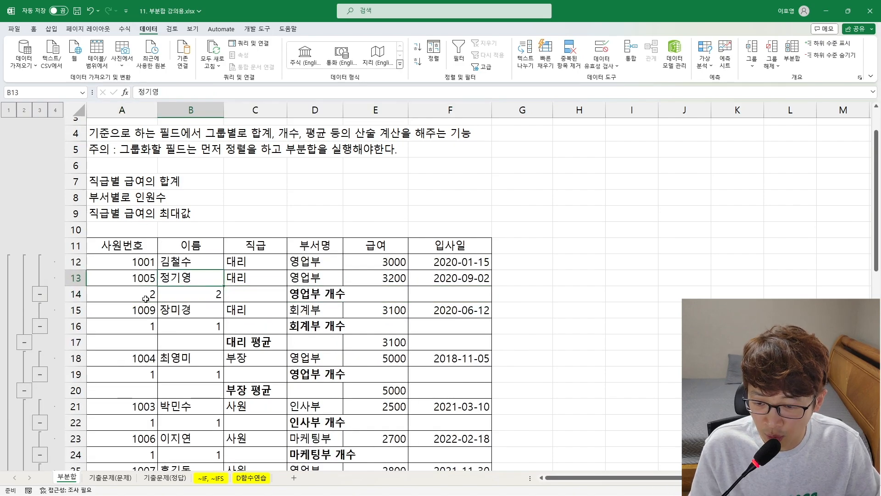
On the 기출문제(문제) sheet, examine choice ③ about '새로운 값으로 대치' and choice ④ of the first question
key(ctrl+Page_Down)
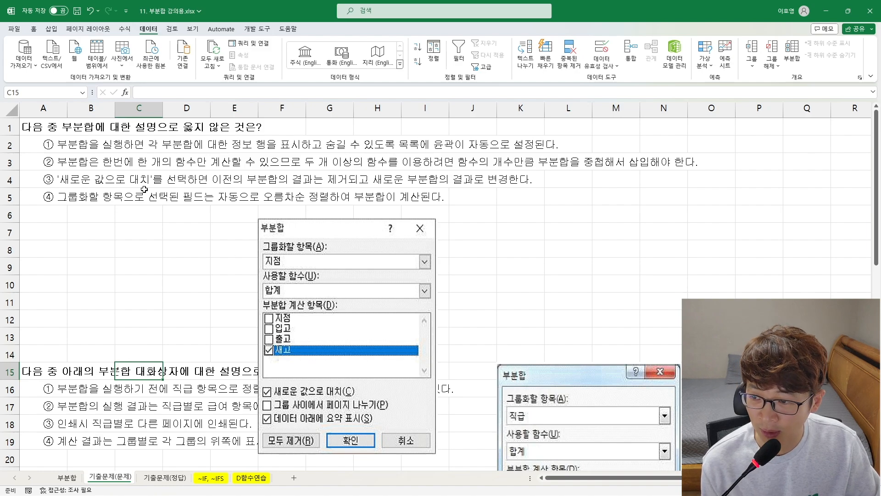
click(60, 184)
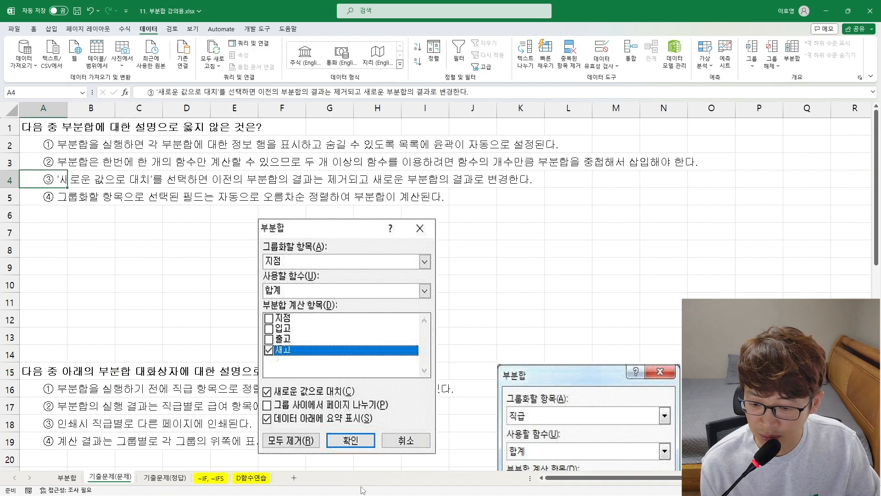
drag(46, 181, 552, 183)
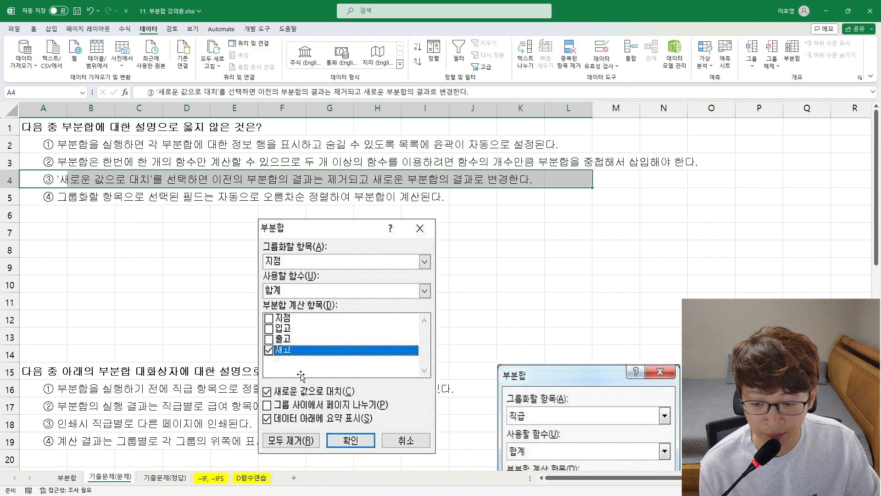
click(34, 197)
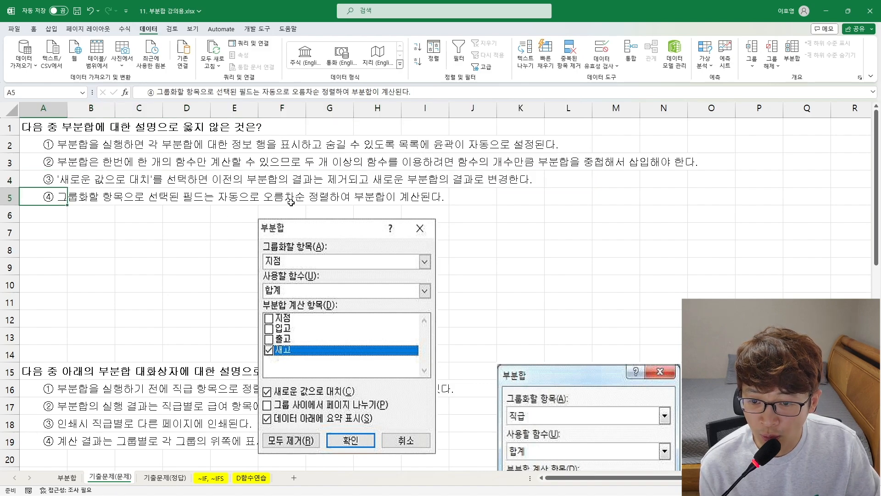
Move the first question's 부분합 picture out to column O and bold answer choice ④ in A5
drag(342, 228, 794, 135)
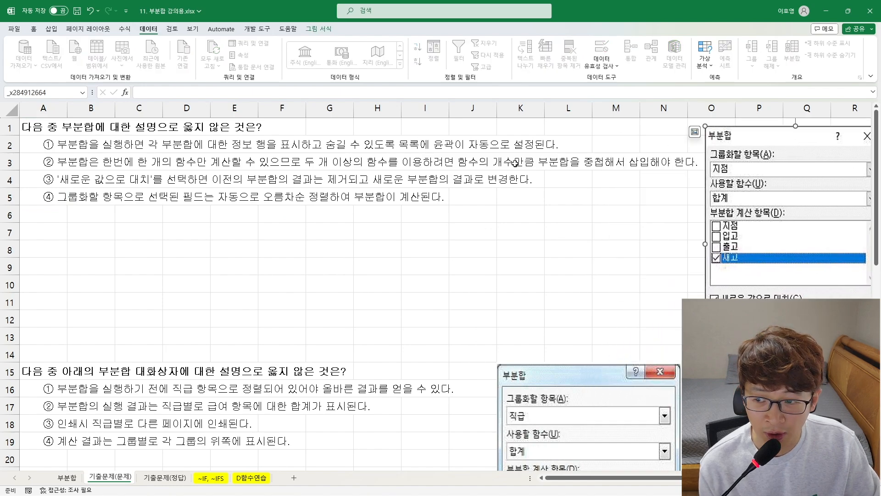
click(47, 195)
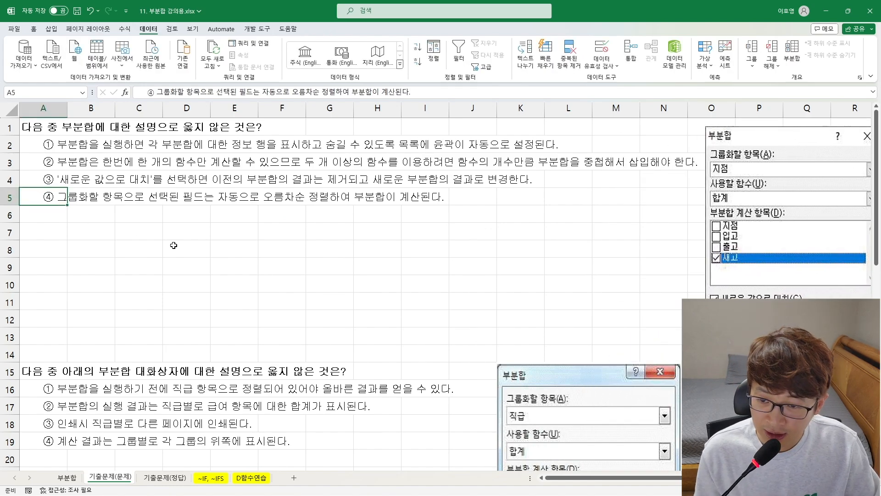
key(ctrl+b)
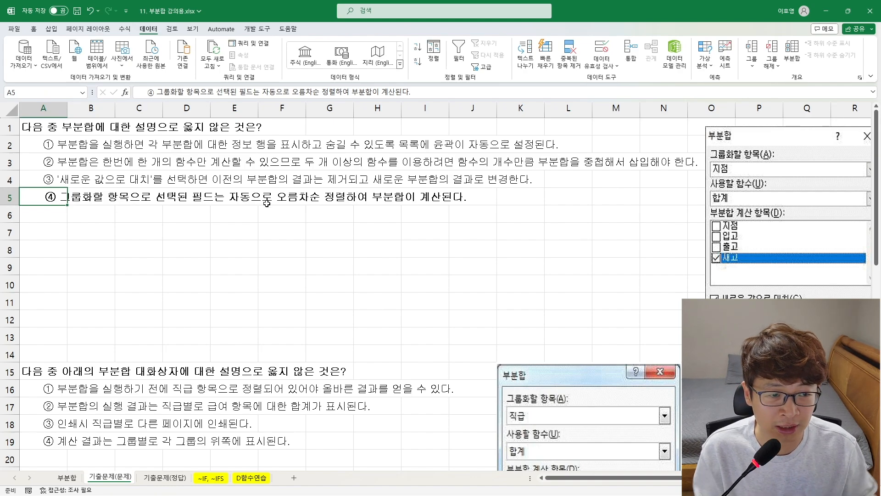
click(217, 261)
Move the second question's 부분합 dialog picture up beside its answer choices, around columns J to M from row 12
scroll(197, 264, down, 3)
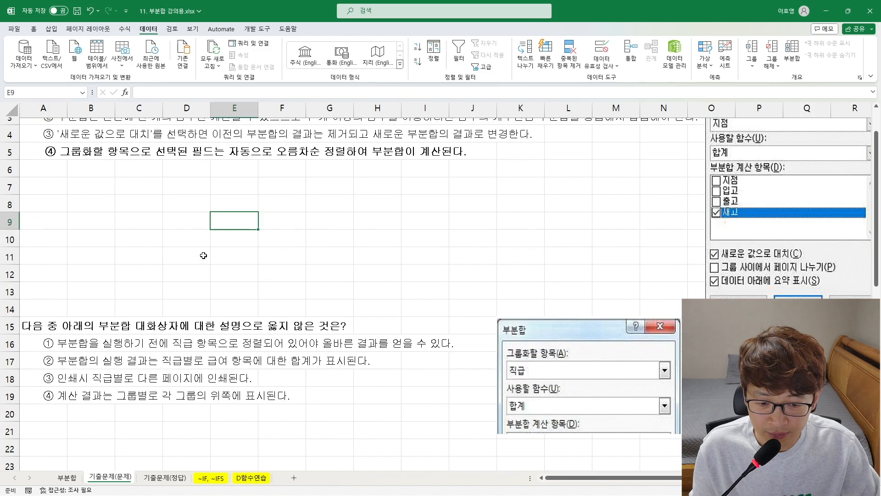
click(209, 250)
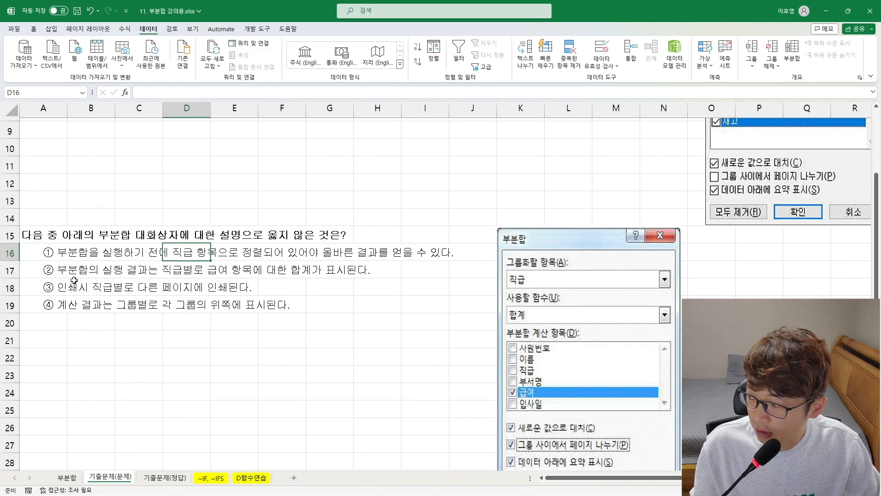
key(ctrl+2)
key(Escape)
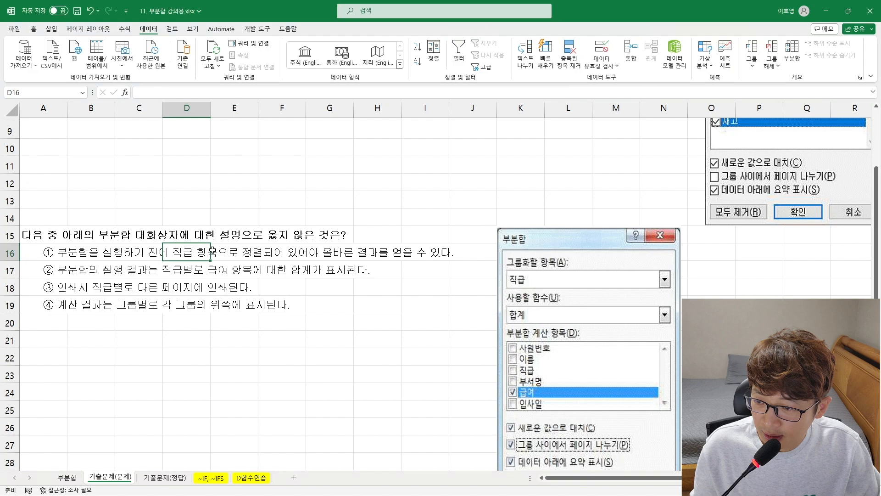
scroll(171, 253, down, 1)
drag(556, 278, 517, 234)
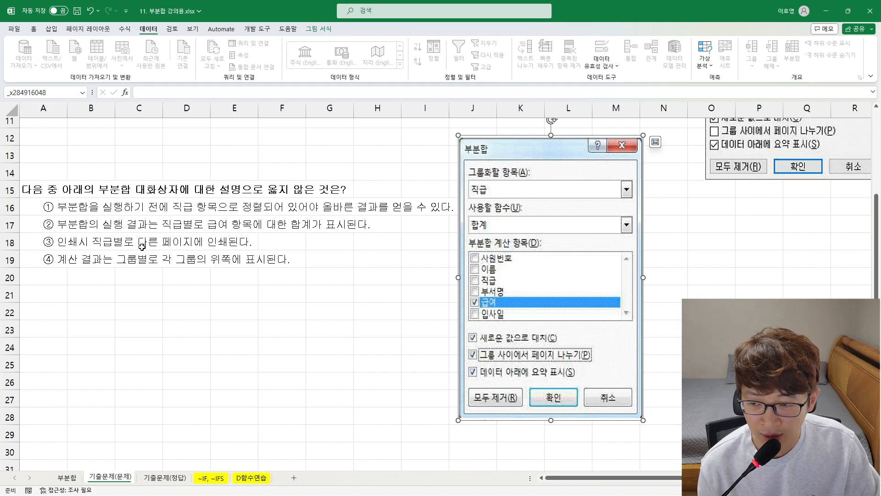
Bold answer choice ④ of the second question in A19
scroll(318, 301, down, 1)
click(166, 259)
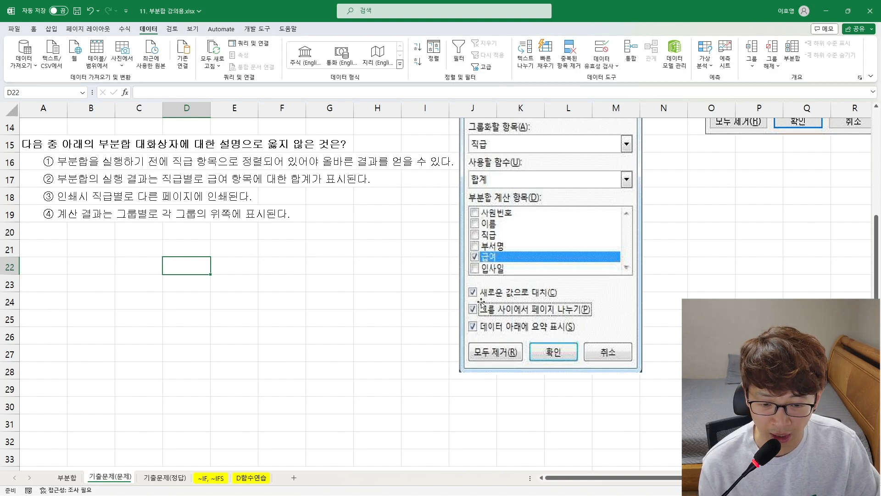
click(47, 213)
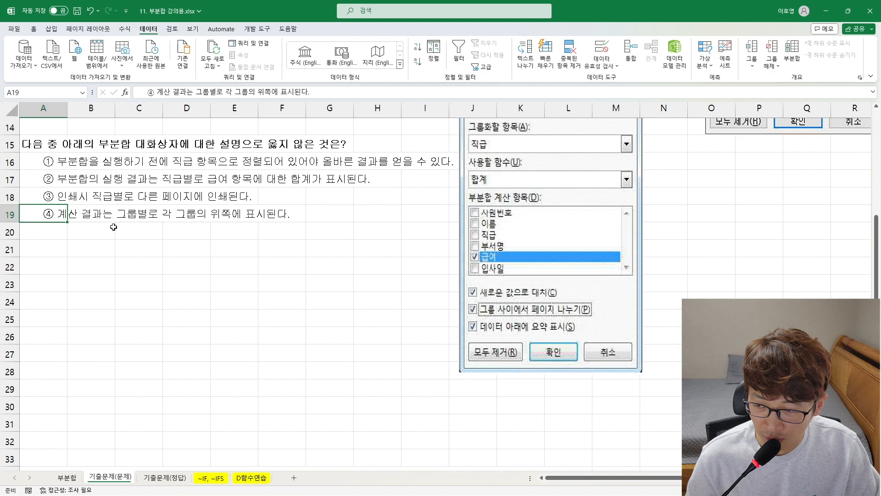
key(ctrl+b)
click(54, 291)
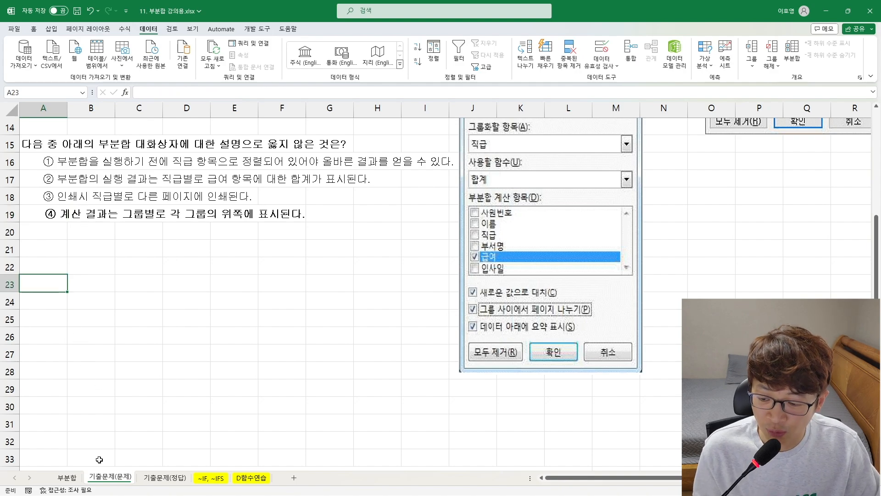
Check the 대리 records in rows 12 and 13 on the 부분합 sheet, and view the questions from row 34 on 기출문제(문제)
click(69, 478)
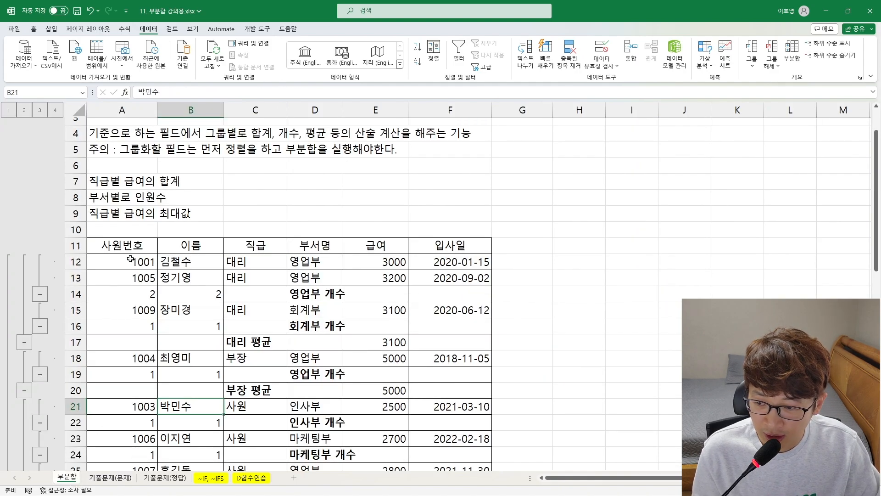
drag(106, 258, 441, 277)
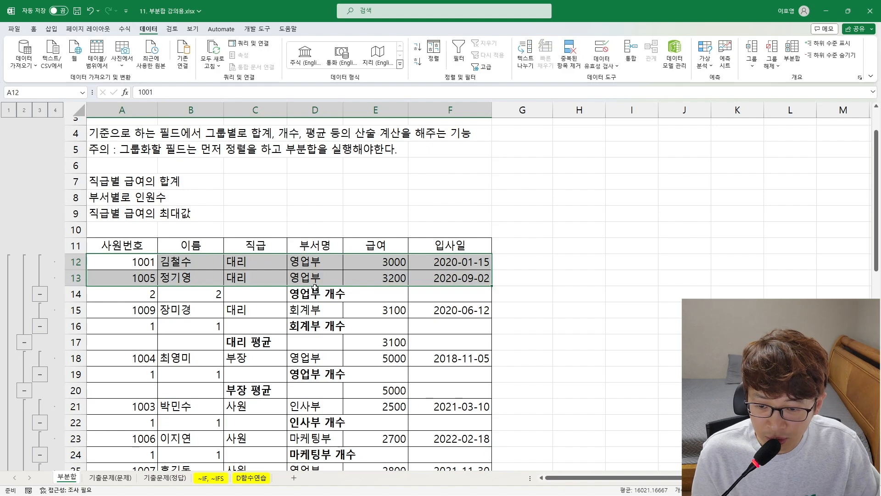
click(110, 478)
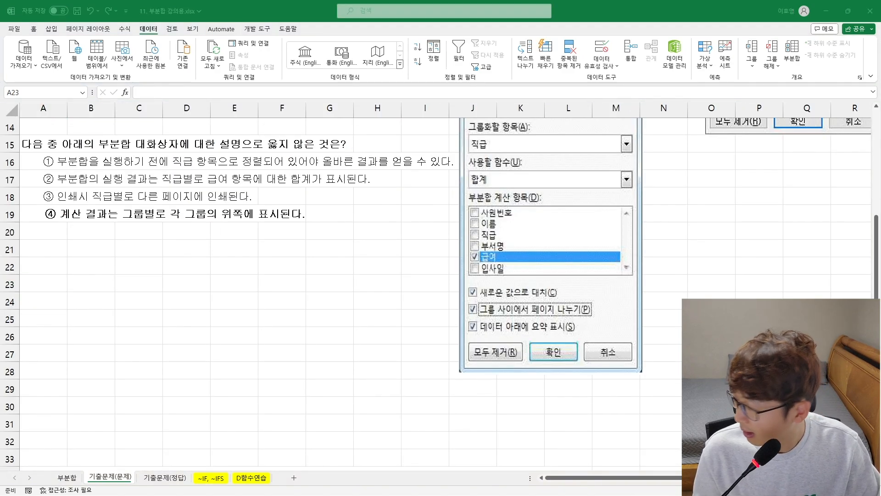
scroll(105, 255, down, 5)
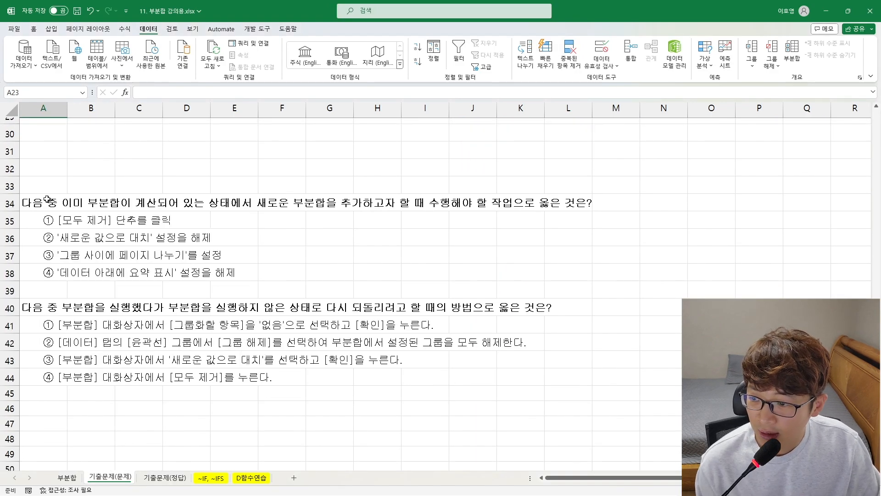
Bold answer choice ② in A36 for the question about adding a new subtotal to an existing one
drag(38, 206, 224, 207)
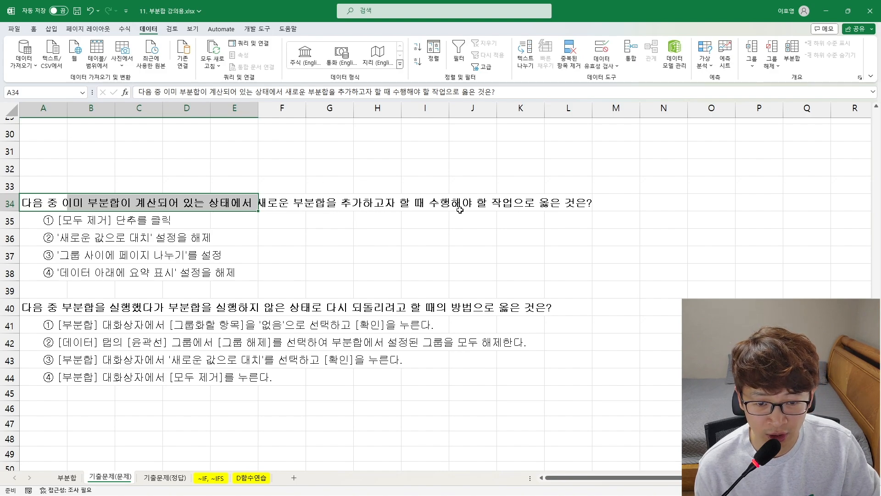
click(49, 237)
key(ctrl+b)
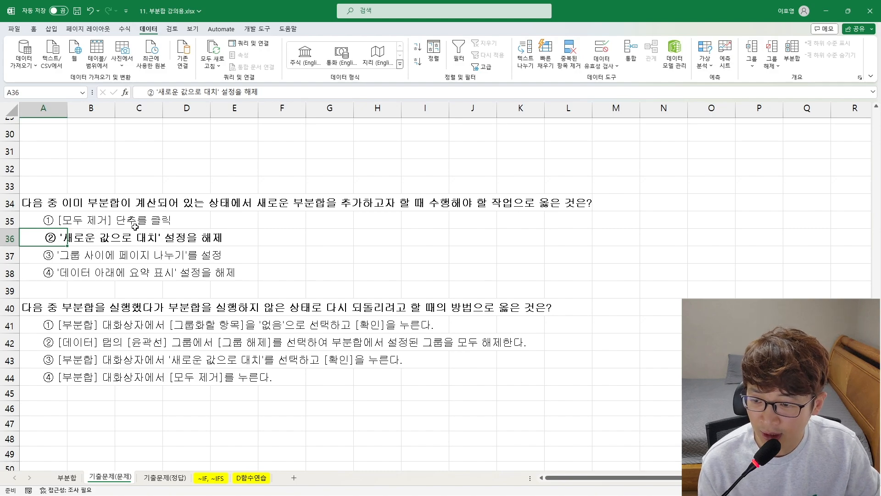
Remove all subtotals from the employee table on the 부분합 sheet
scroll(90, 315, down, 3)
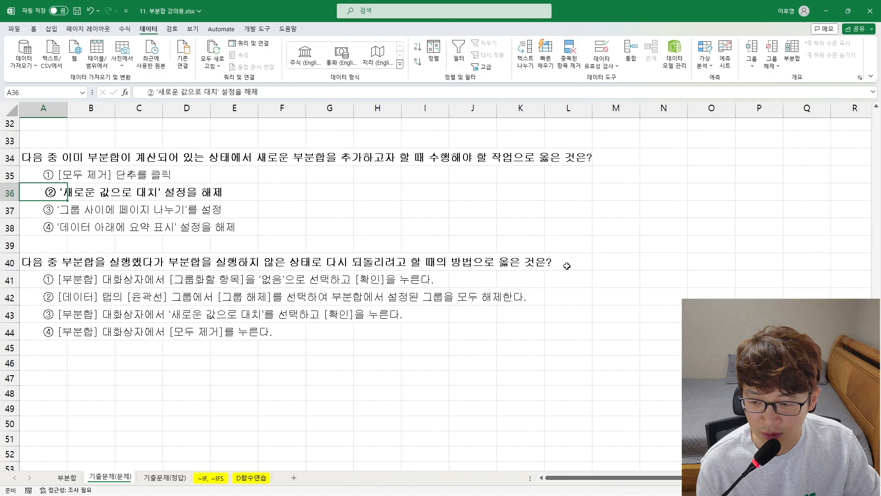
click(79, 478)
click(323, 299)
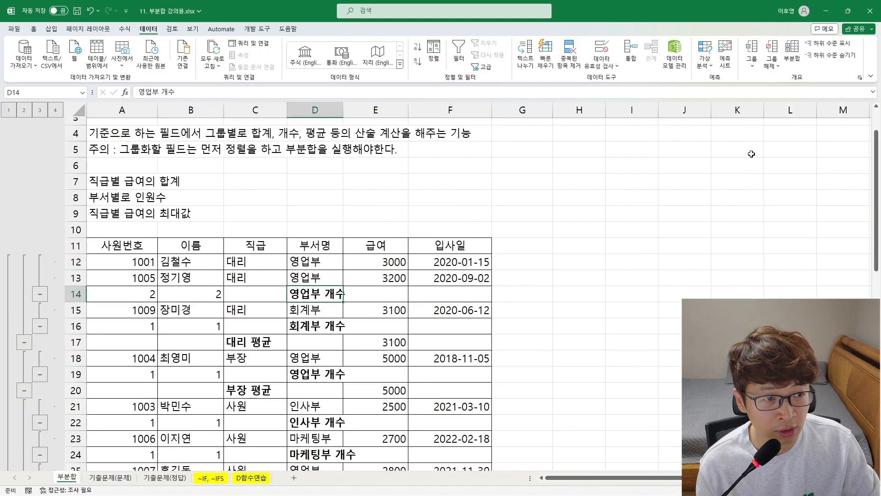
click(792, 52)
click(349, 295)
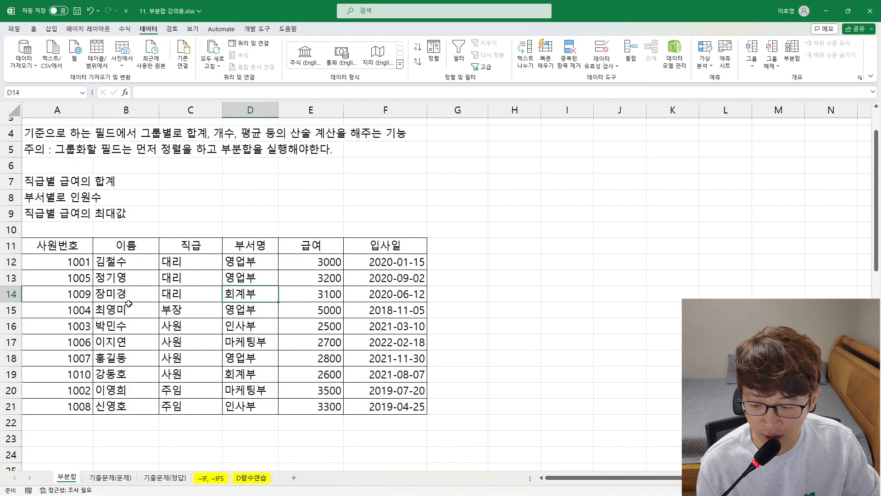
Bold answer choice ④ in A44 for the 기출문제(문제) question about undoing a subtotal
click(110, 479)
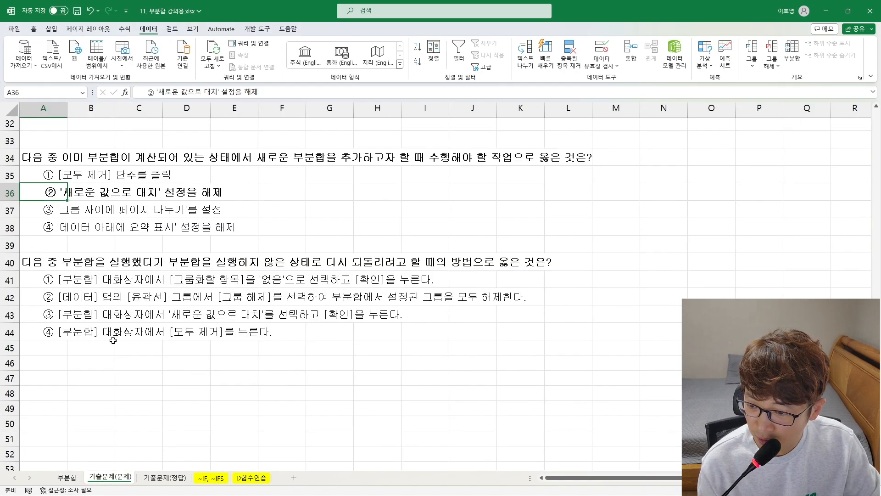
click(92, 338)
click(37, 331)
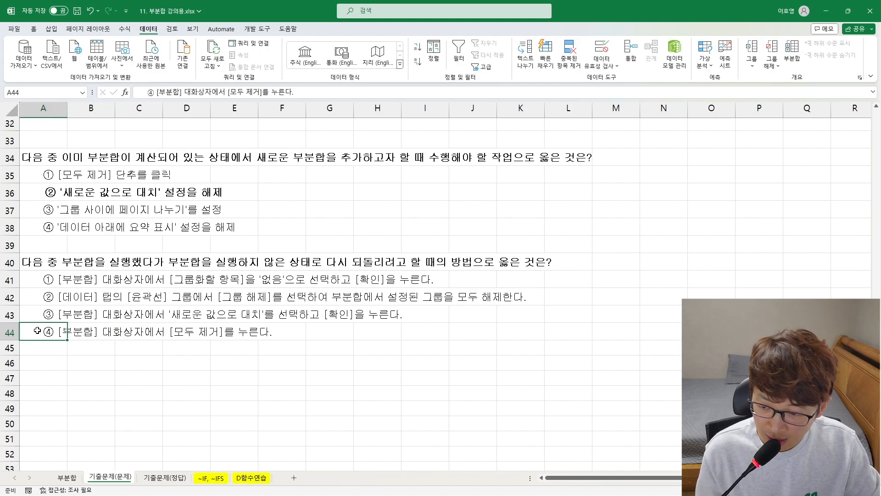
key(ctrl+b)
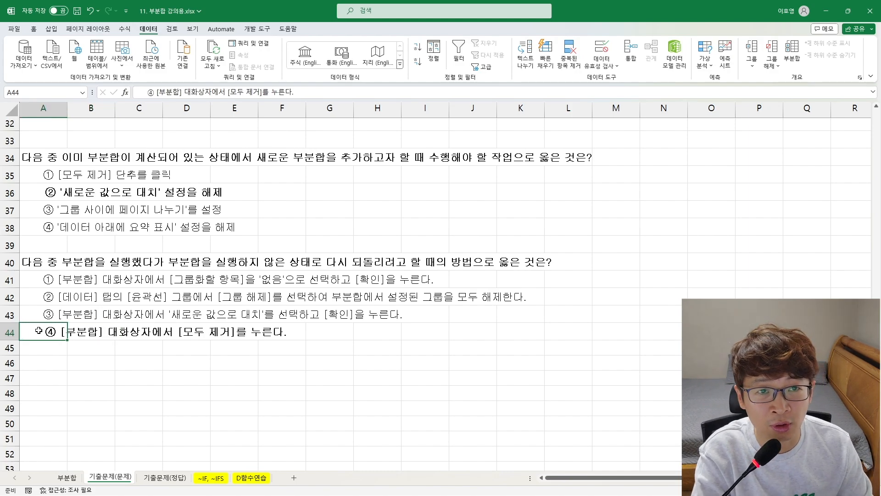
Review the sorted 대리 entries in C12:C14 on the 부분합 sheet, the D함수연습 exercises and the 기출문제(문제) answers
click(71, 478)
click(359, 330)
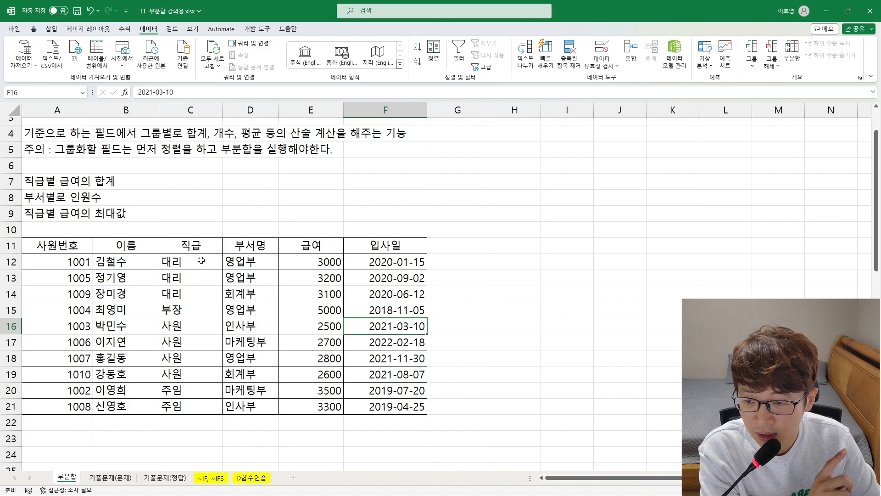
drag(180, 264, 188, 294)
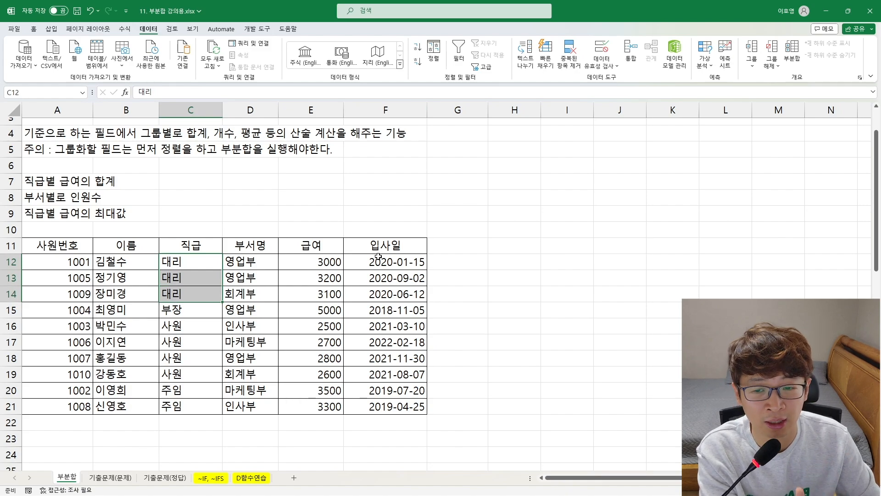
click(211, 478)
click(252, 477)
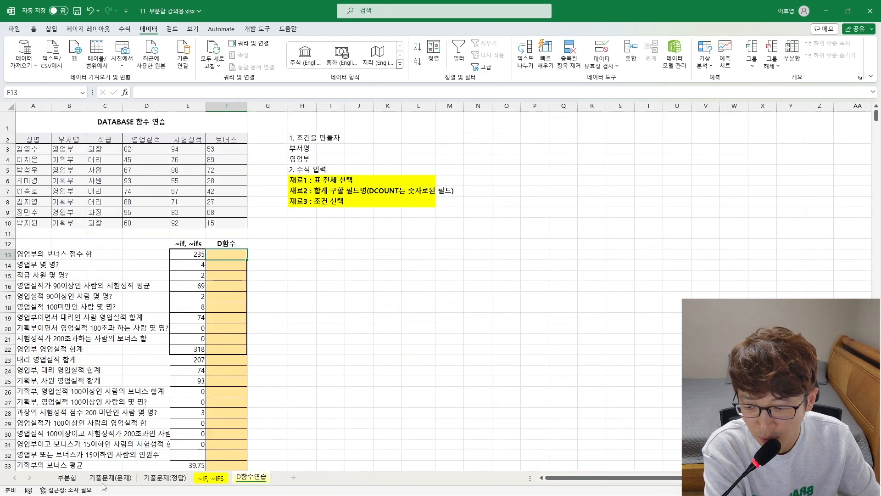
click(109, 477)
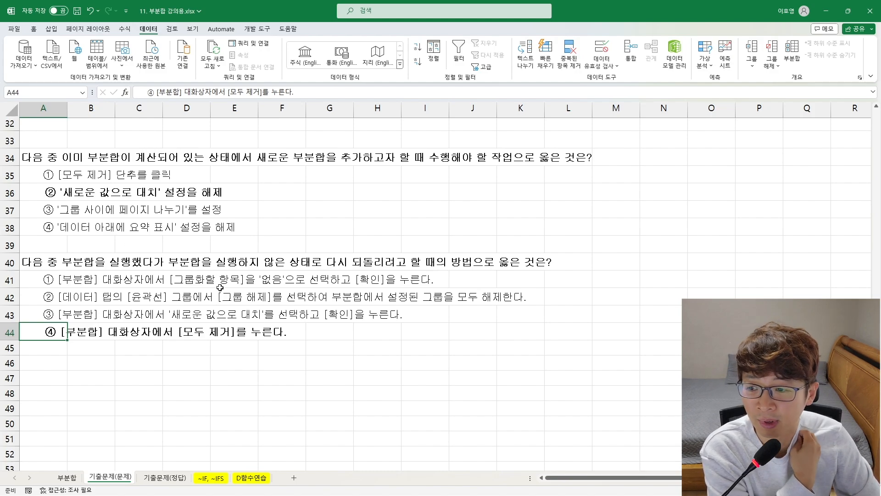
click(73, 480)
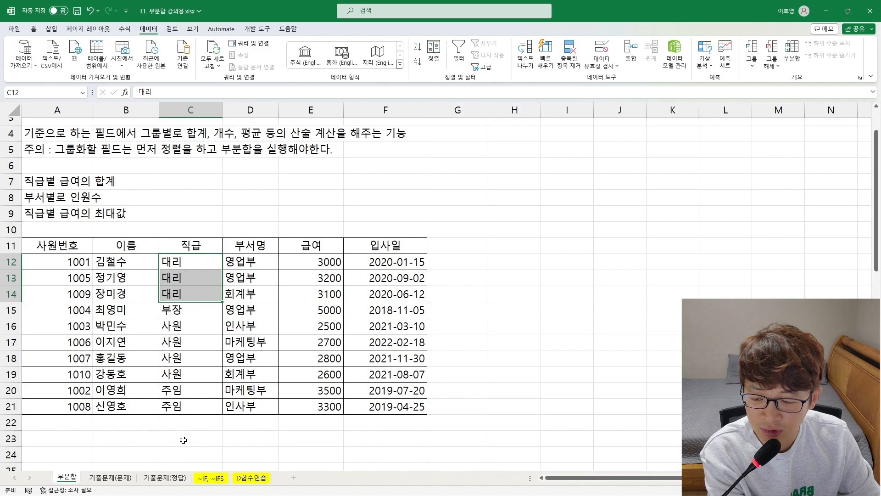
click(145, 280)
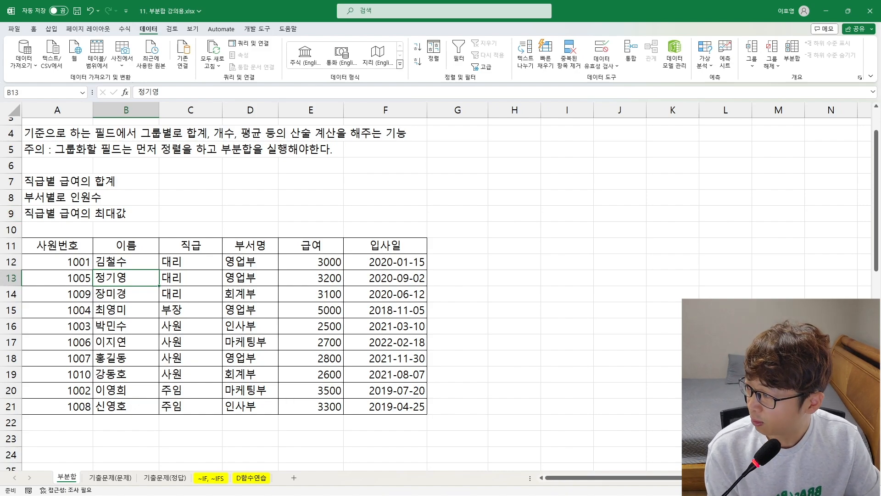
click(167, 224)
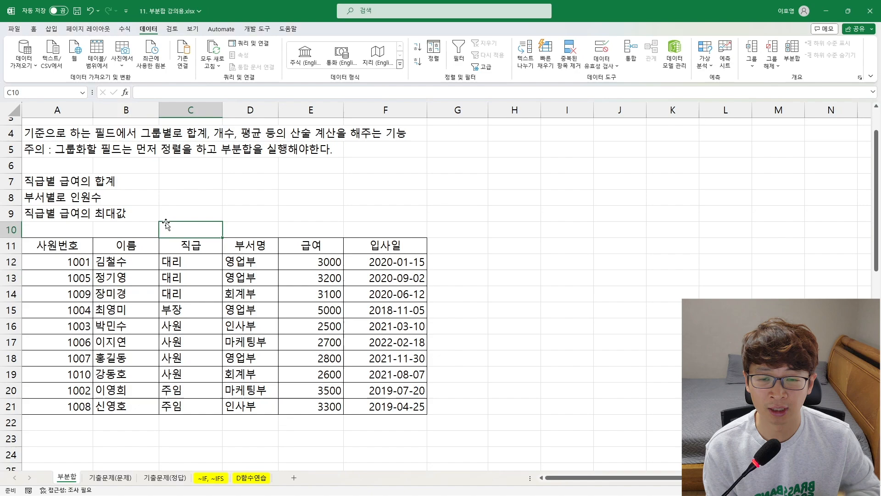